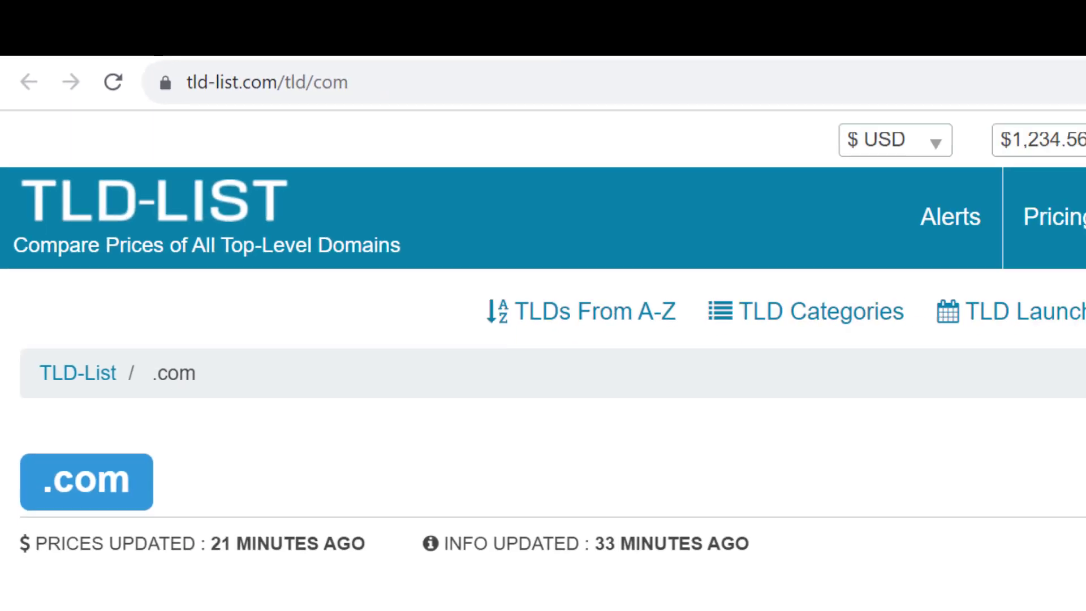
- Compare .com prices, fees and ratings in TLD-List's Registrars table, then follow the Spaceship link
scroll(543, 322, "down", 7)
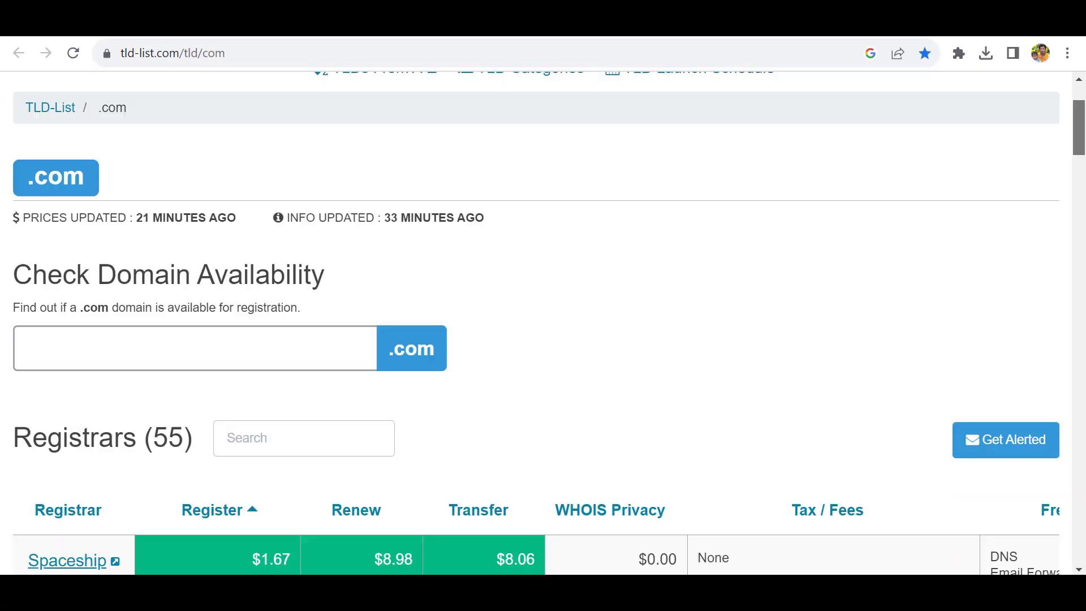
scroll(1082, 161, "down", 3)
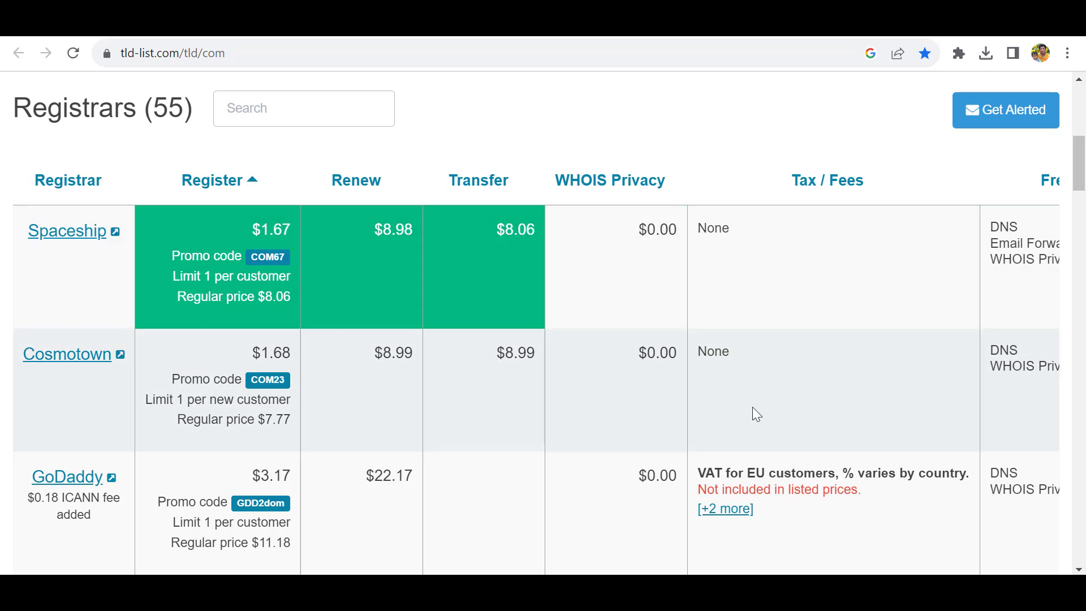
scroll(699, 475, "down", 1)
left_click_drag(563, 543, 671, 525)
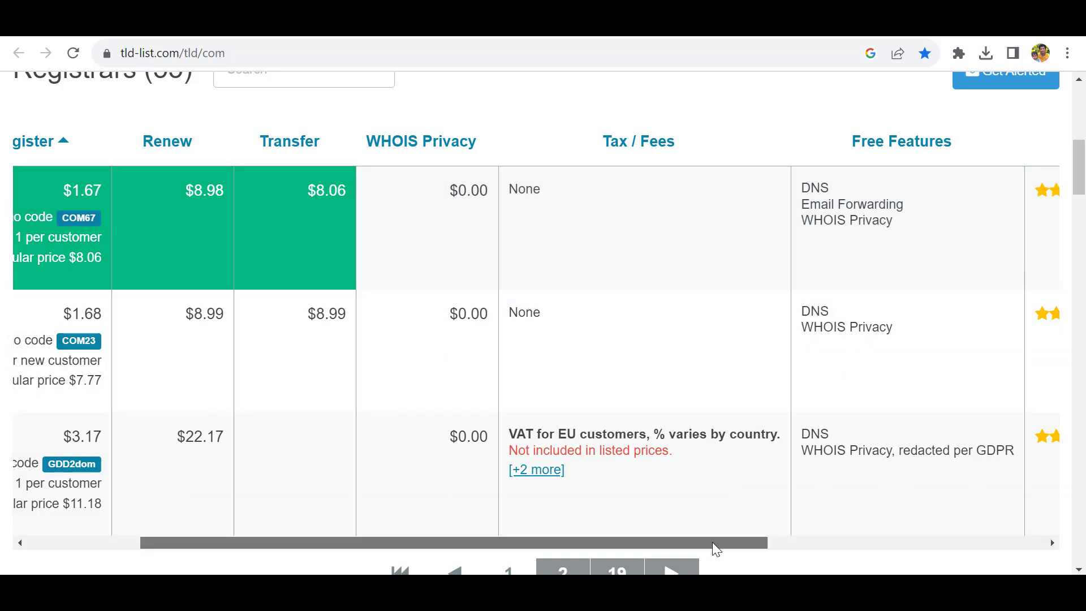
left_click_drag(712, 542, 1002, 538)
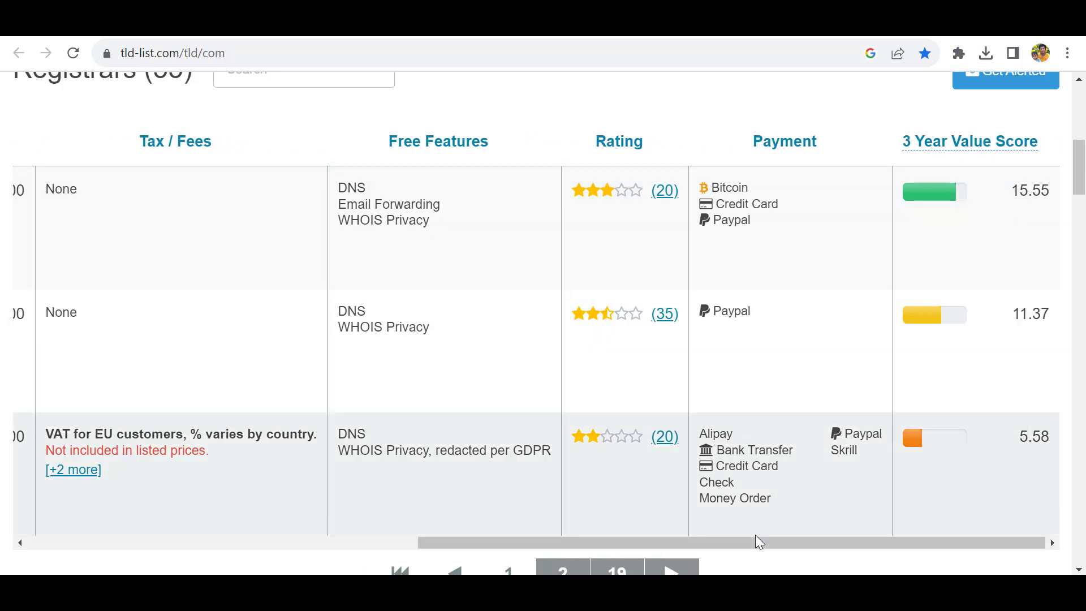
left_click_drag(758, 541, 63, 374)
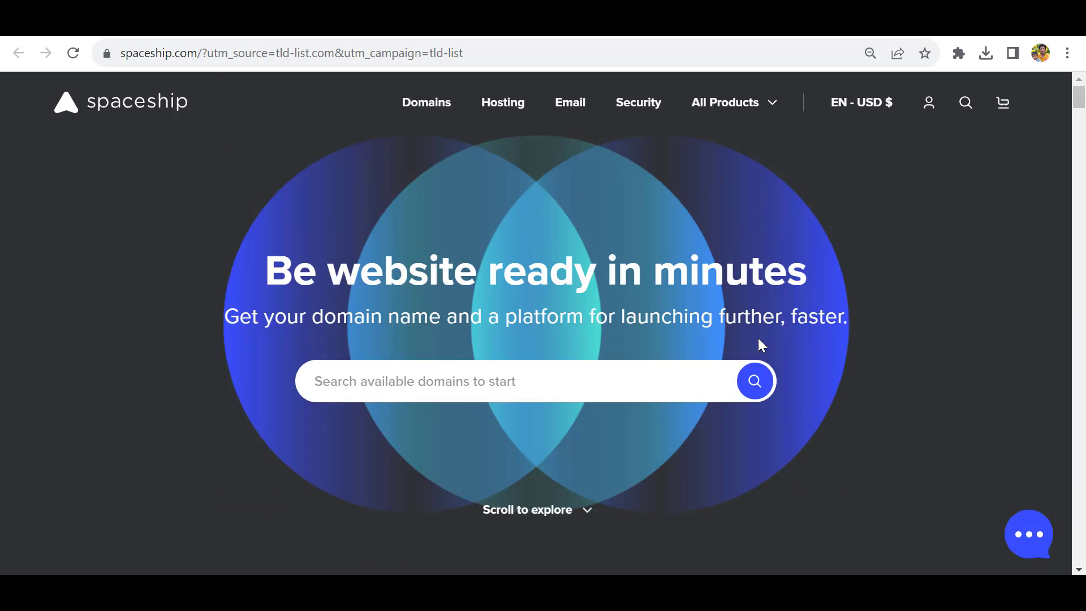
- Search for oorjitham.com, add it to the cart without hosting, and proceed to checkout
left_click(502, 389)
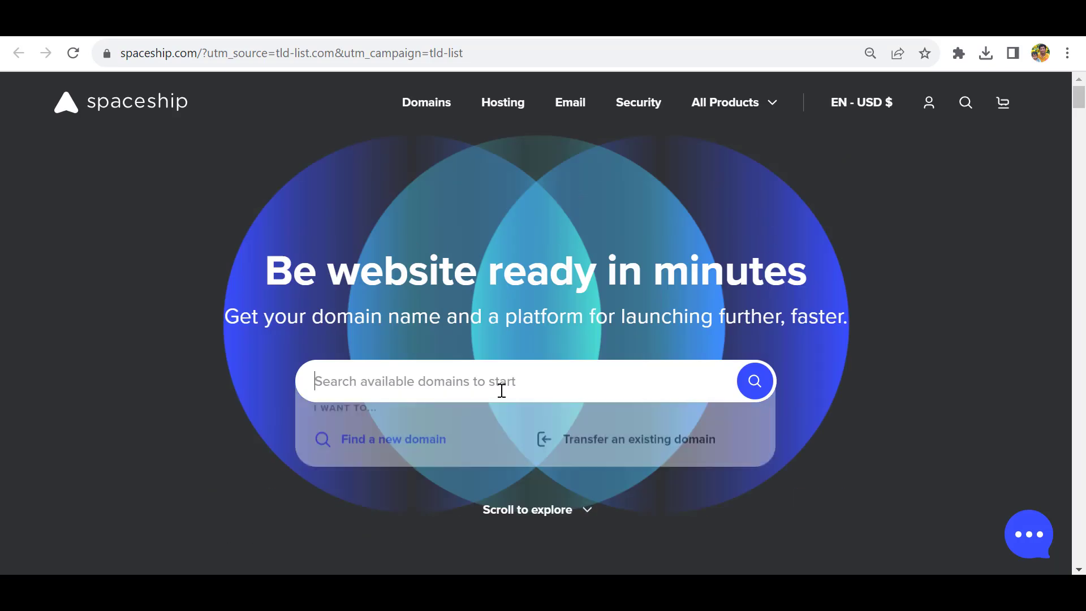
type("oorjitham")
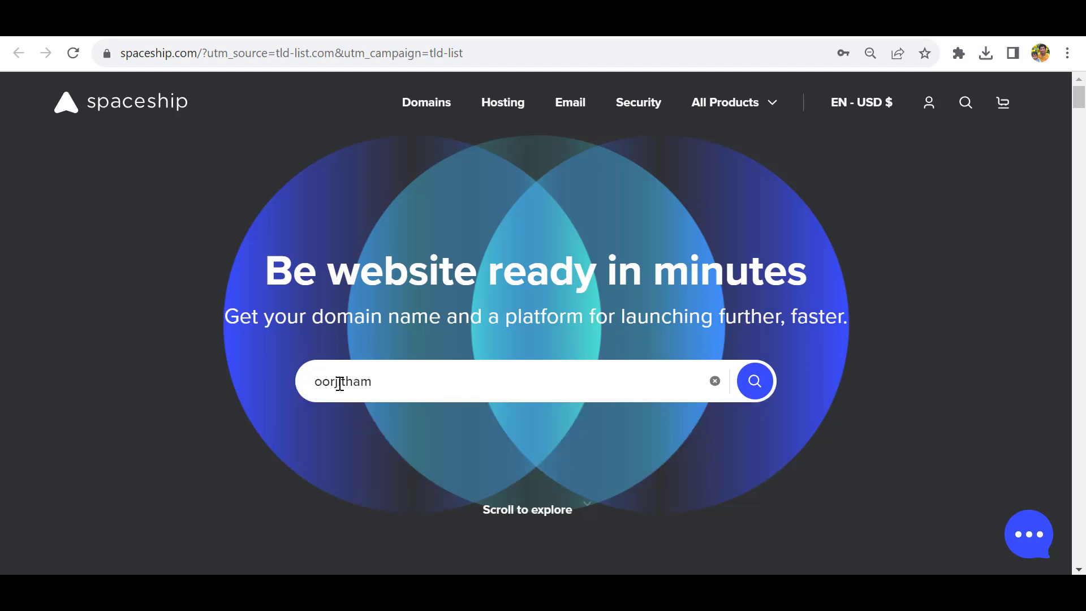
left_click(754, 382)
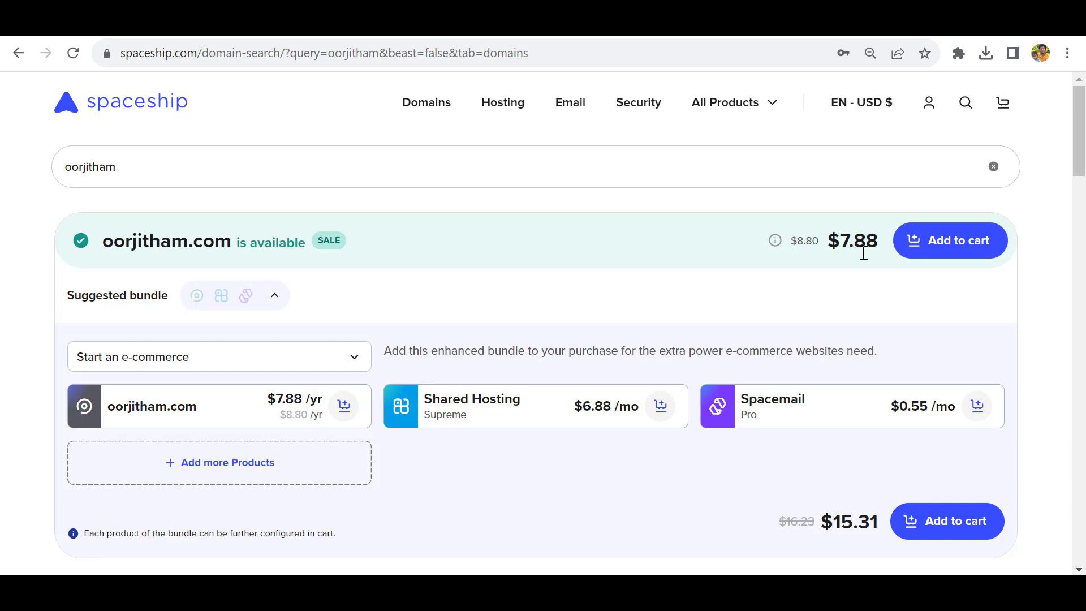
left_click(934, 251)
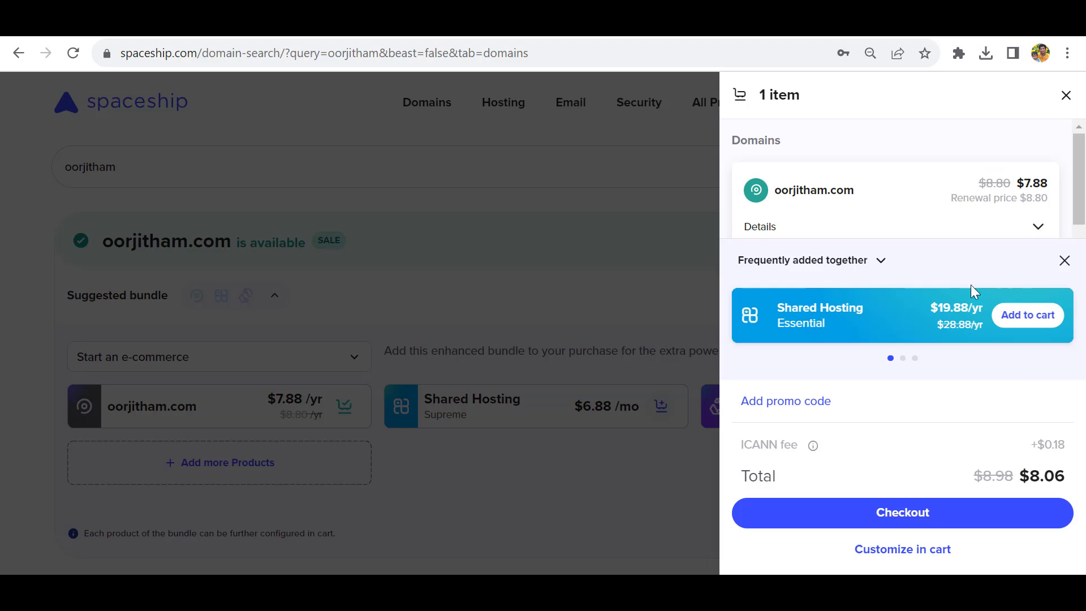
left_click(1064, 261)
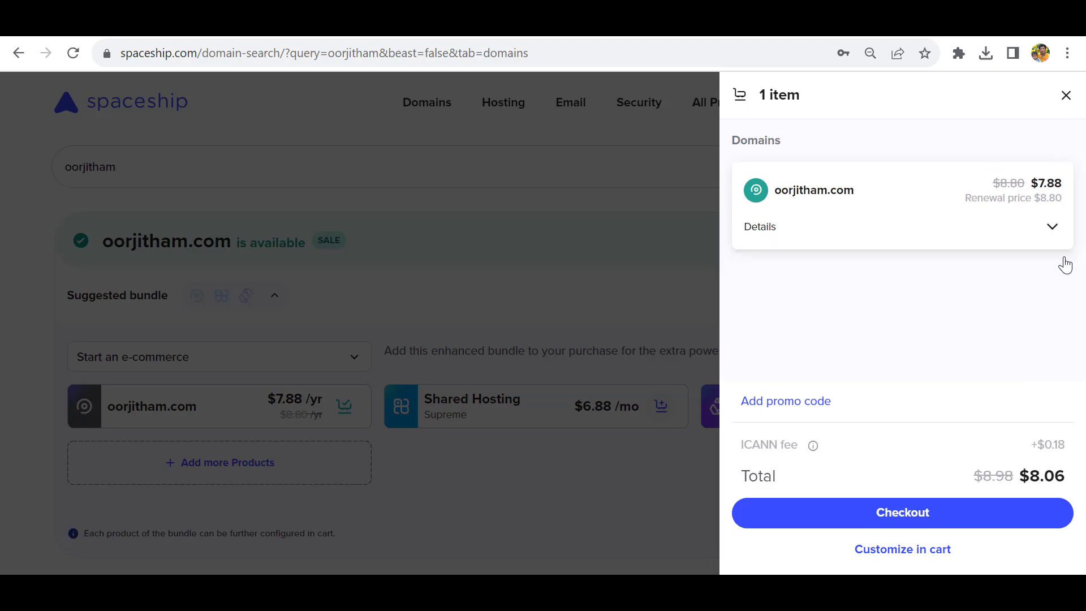
left_click(876, 514)
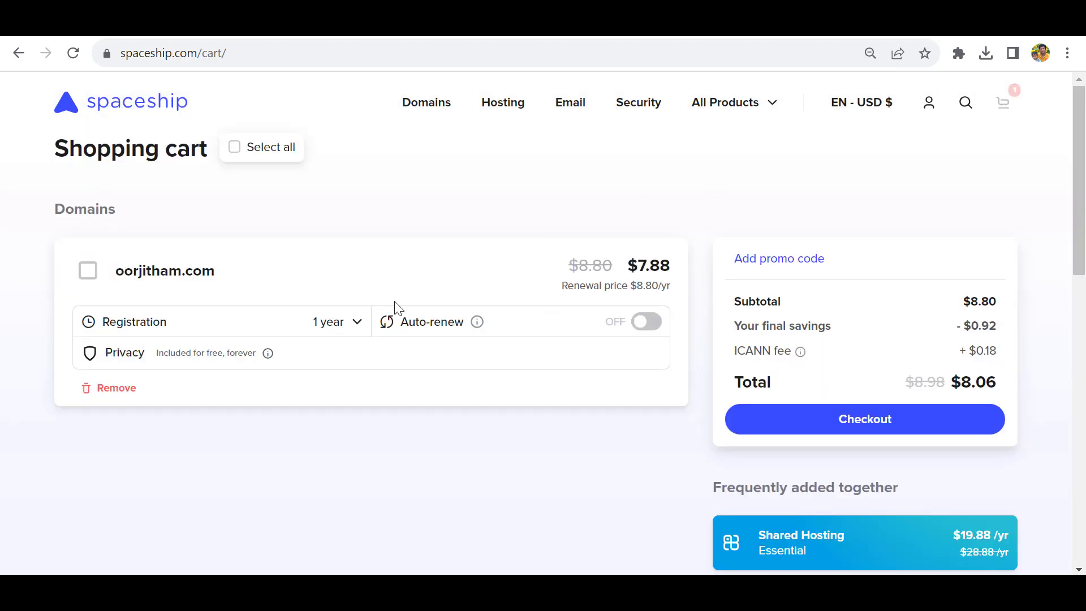
- Keep oorjitham.com's registration period at one year and reveal the promo code field
left_click(360, 326)
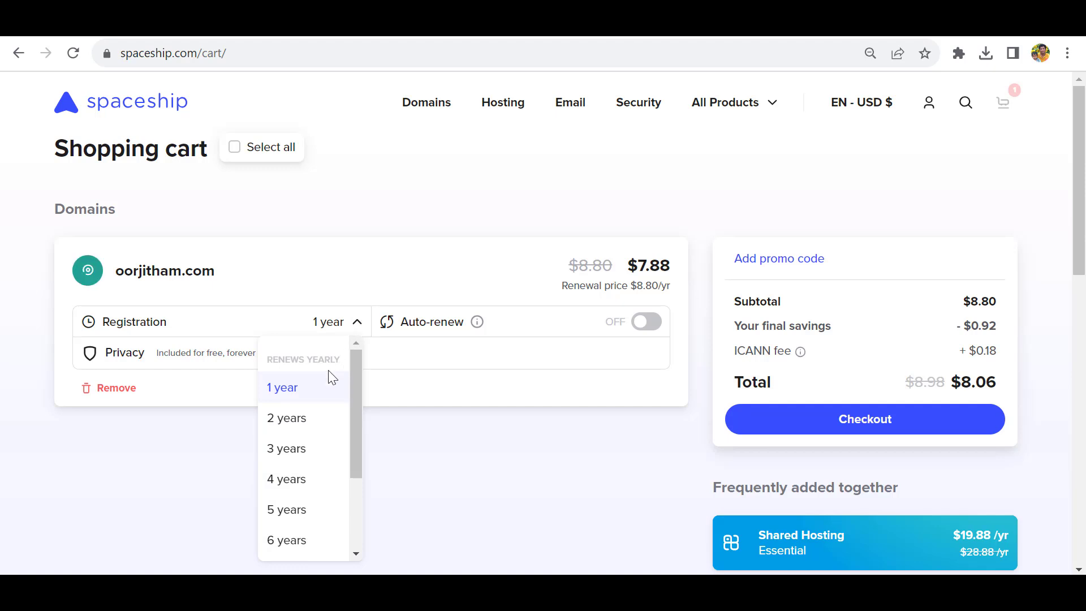
left_click(401, 438)
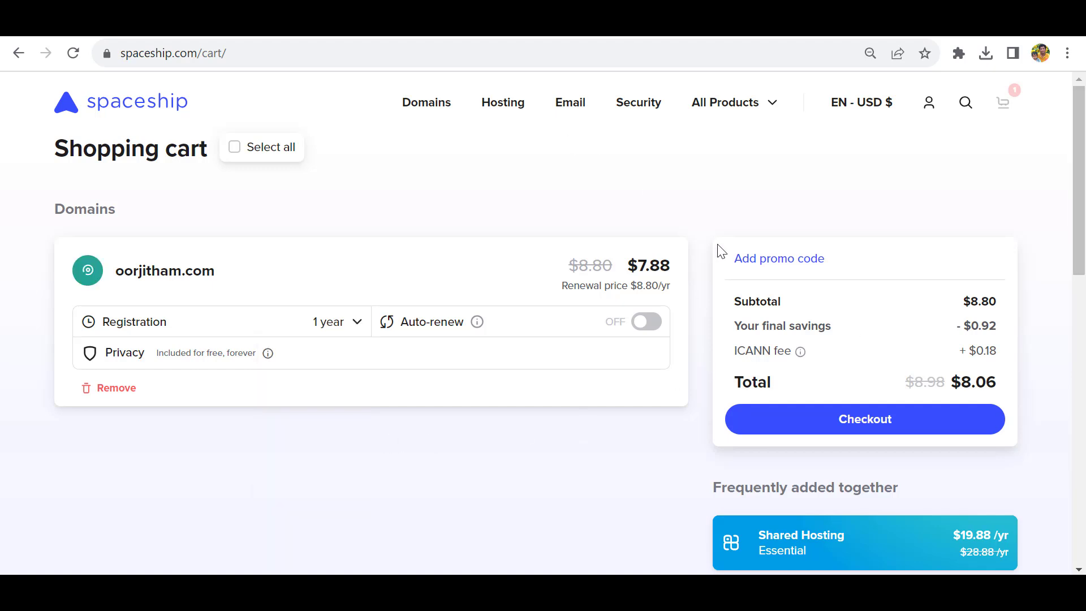
left_click(761, 264)
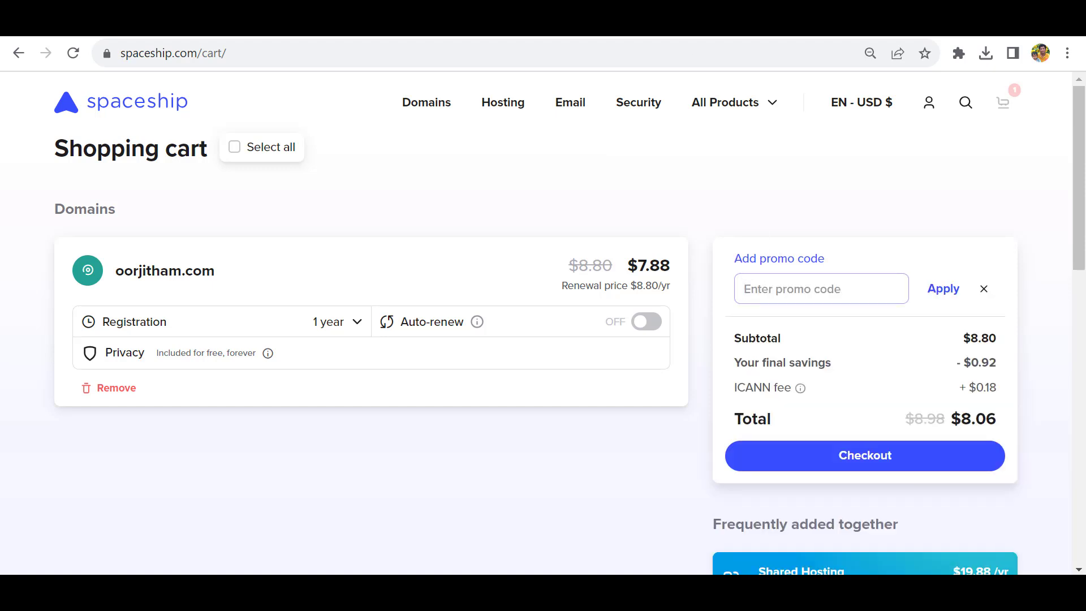
- Copy promo code COM67 from TLD-List and apply it, which prompts for login
key("ctrl+Tab")
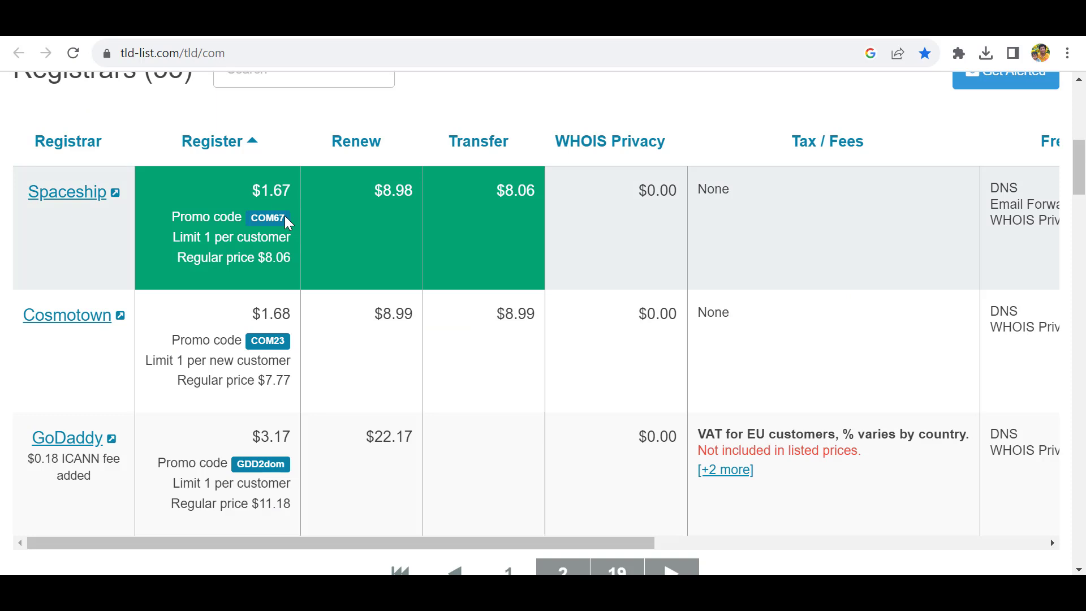
left_click_drag(286, 222, 259, 219)
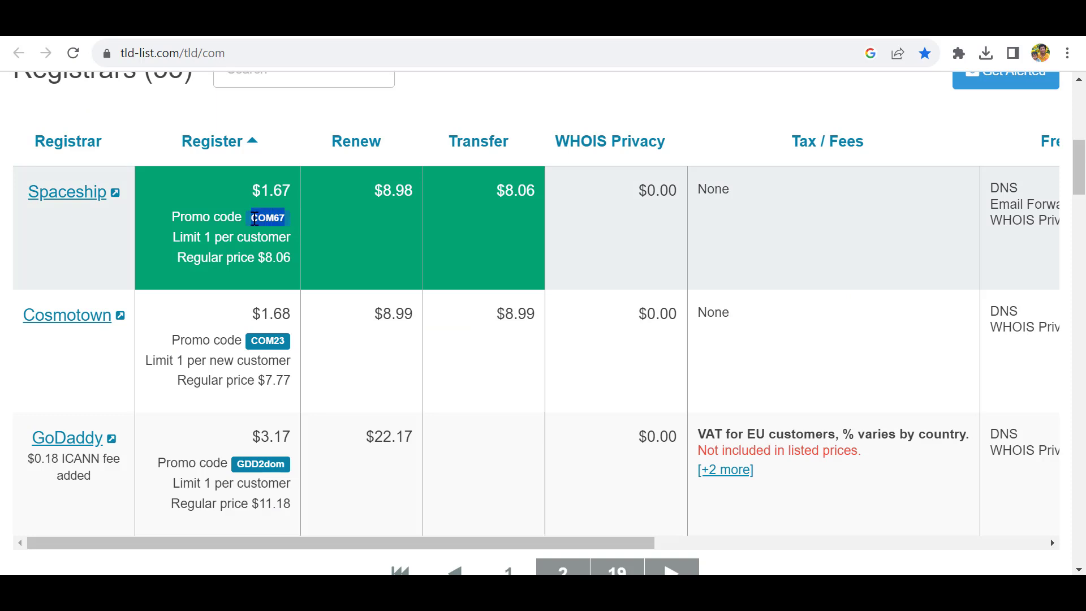
key("ctrl+shift+Tab")
left_click(797, 289)
type("COM67")
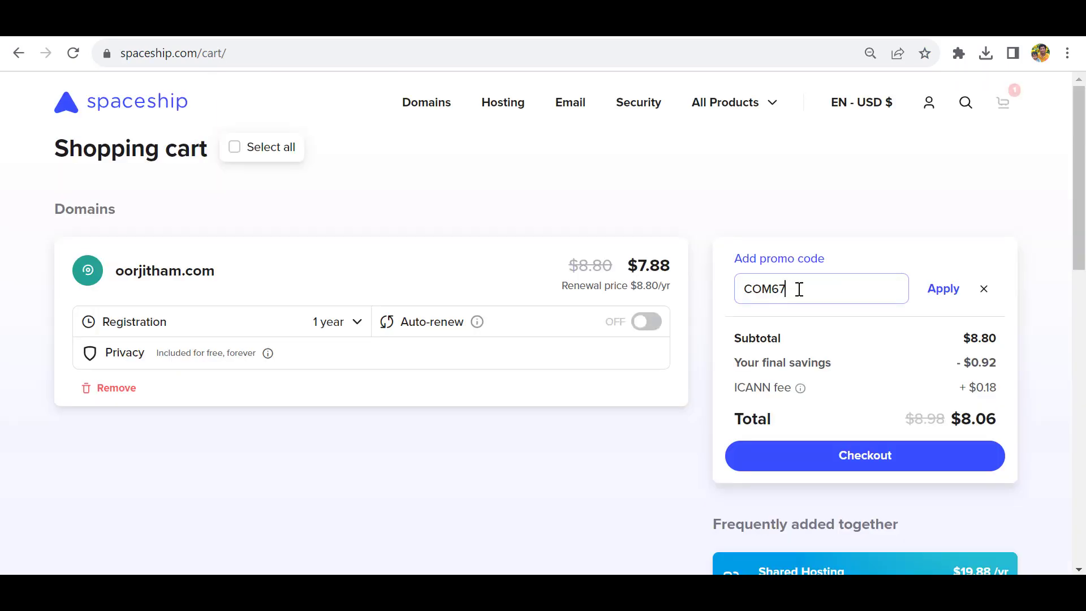
left_click(934, 290)
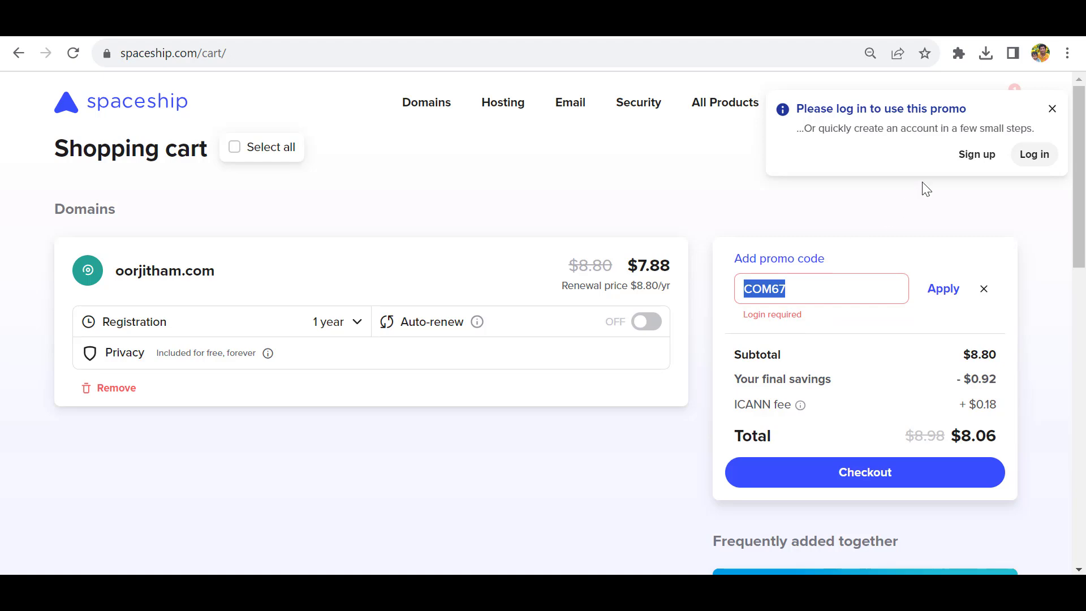
- Sign up for a Spaceship account, filling the name fields from saved browser details
left_click(974, 154)
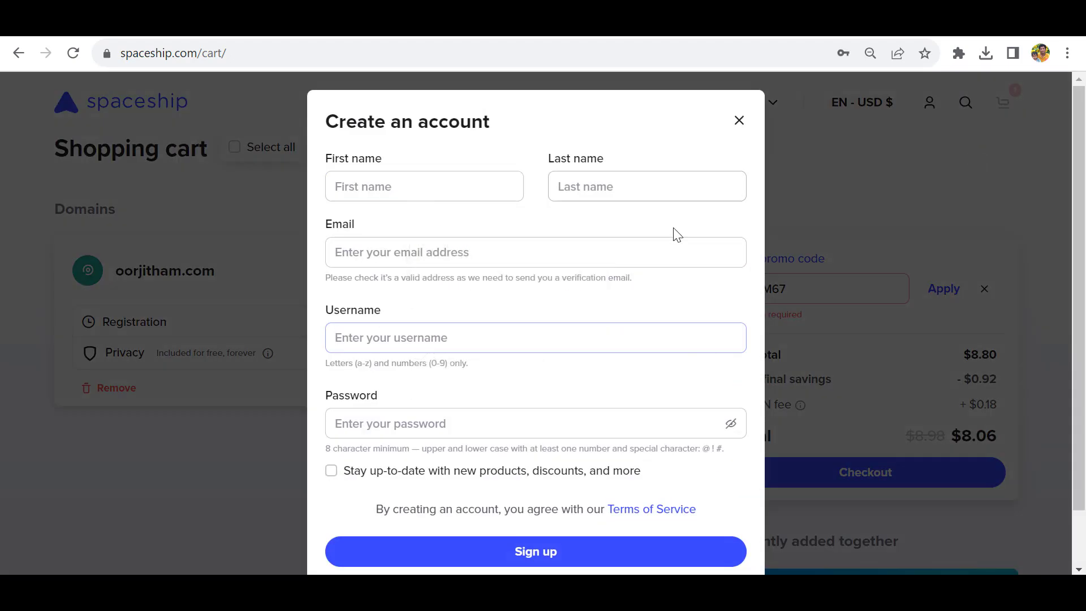
left_click(458, 186)
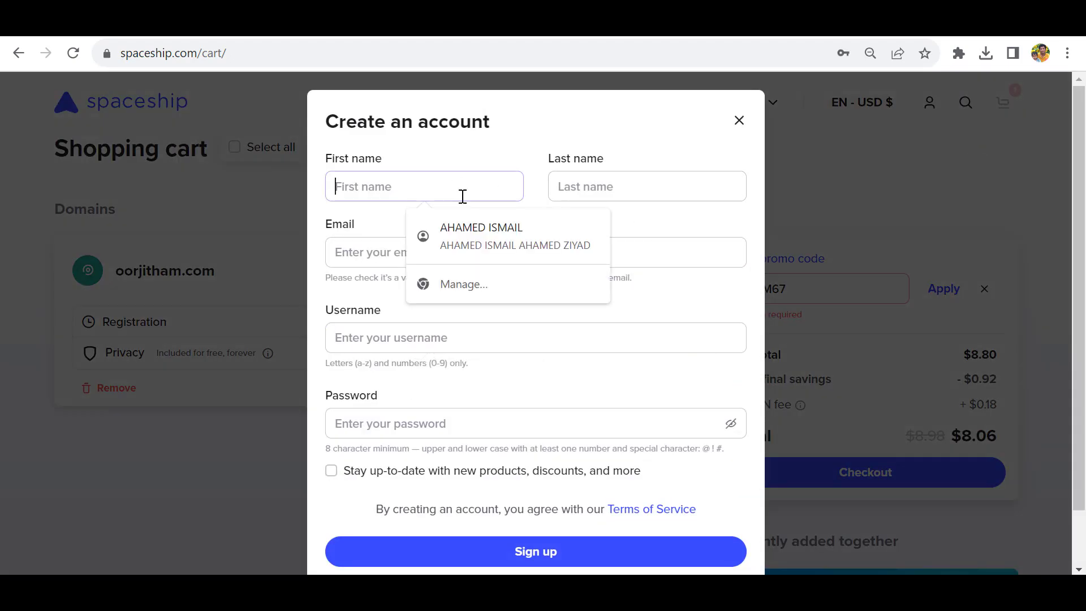
left_click(485, 229)
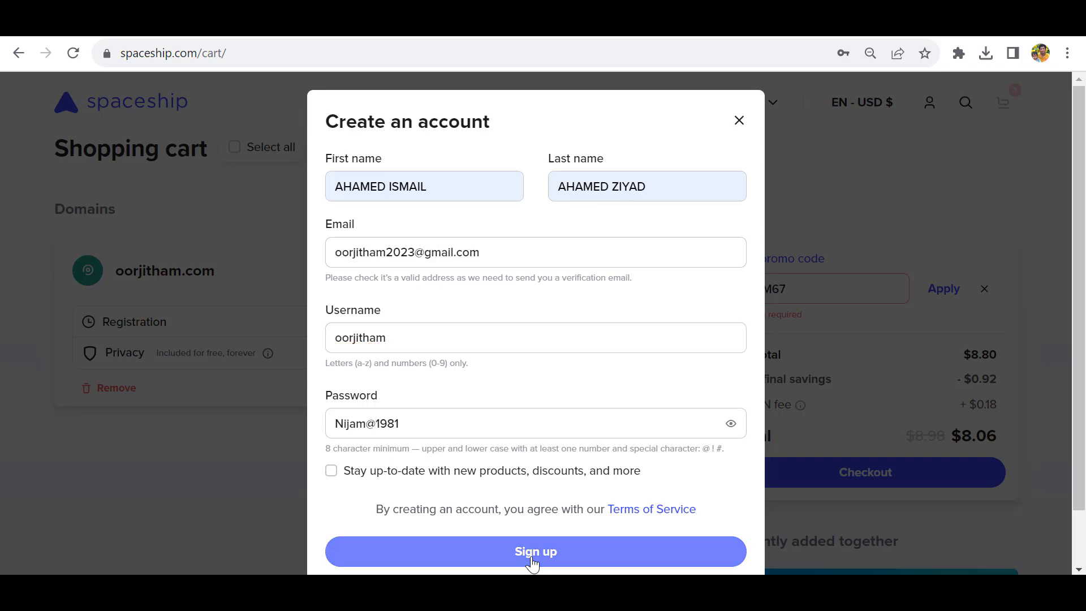
left_click(532, 563)
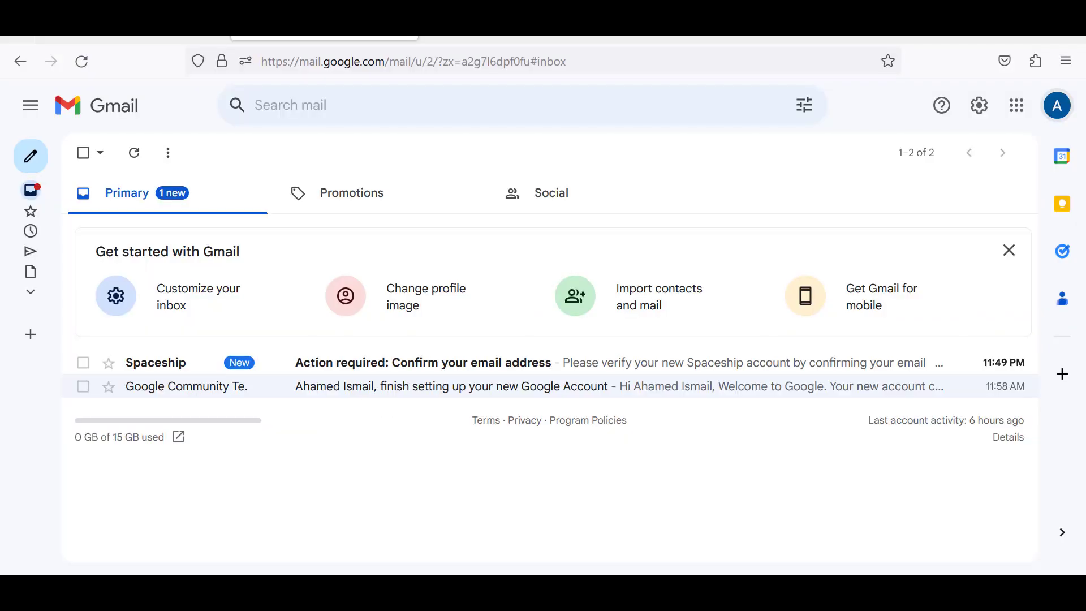
- Open the confirmation link from Spaceship's verification email in Gmail
left_click(362, 362)
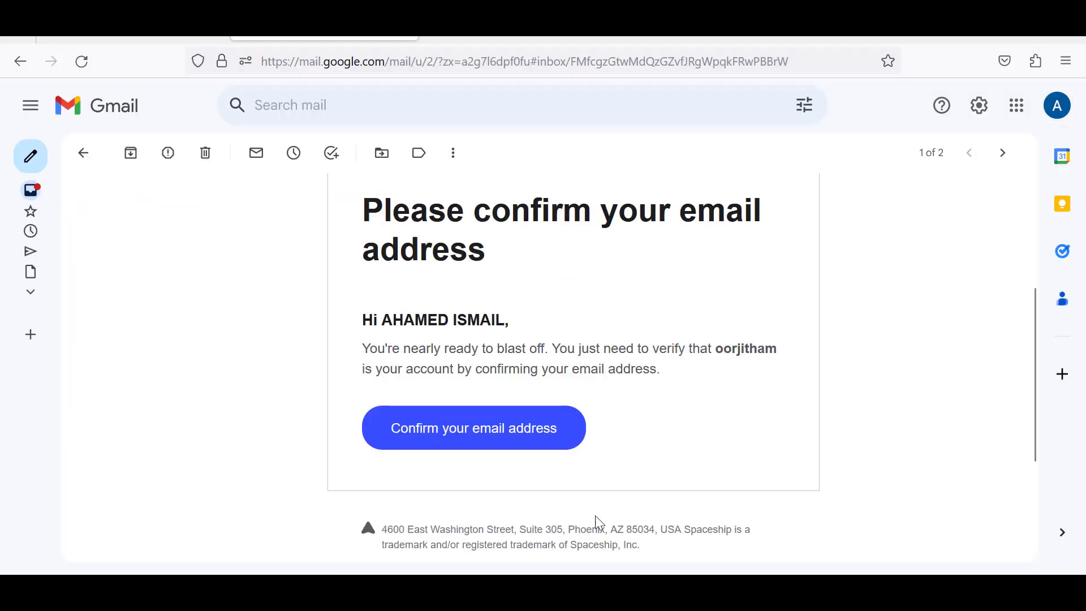
right_click(453, 437)
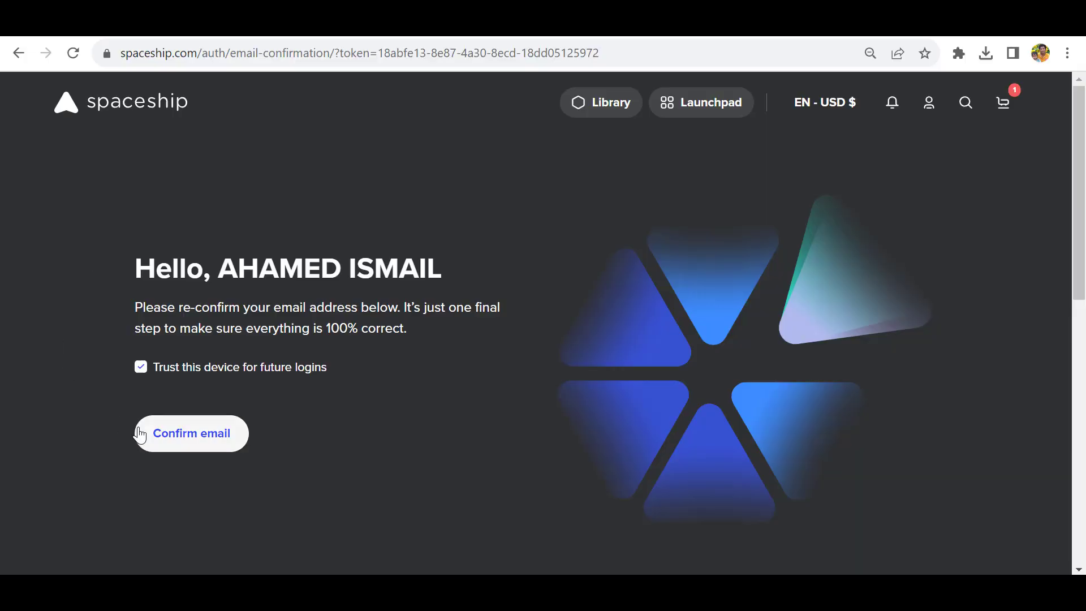
left_click(177, 439)
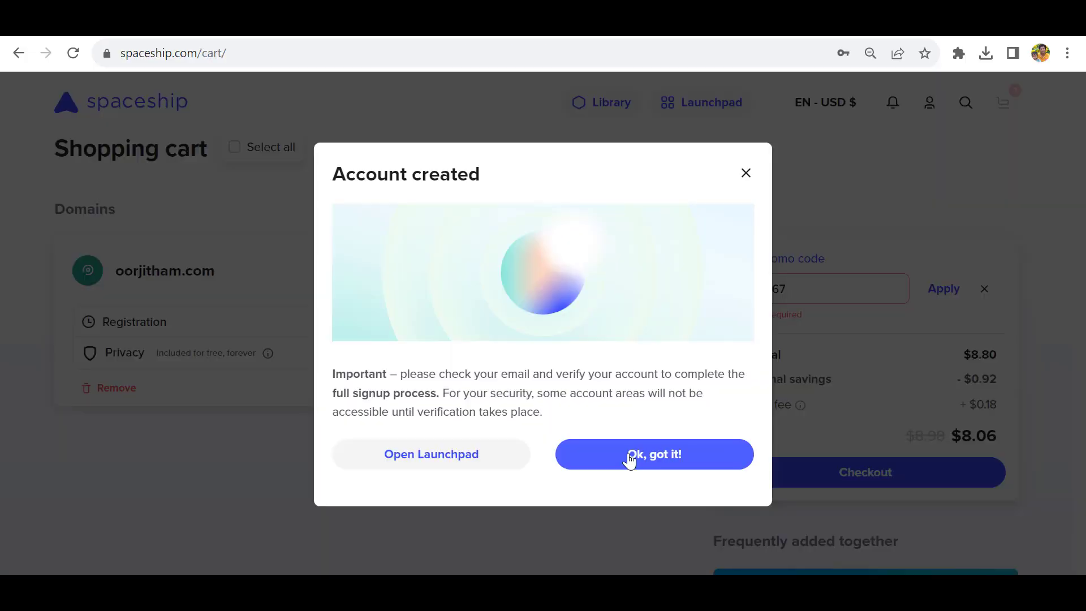
- Dismiss the account-created notice and apply COM67, dropping the cart total to $1.67
left_click(628, 456)
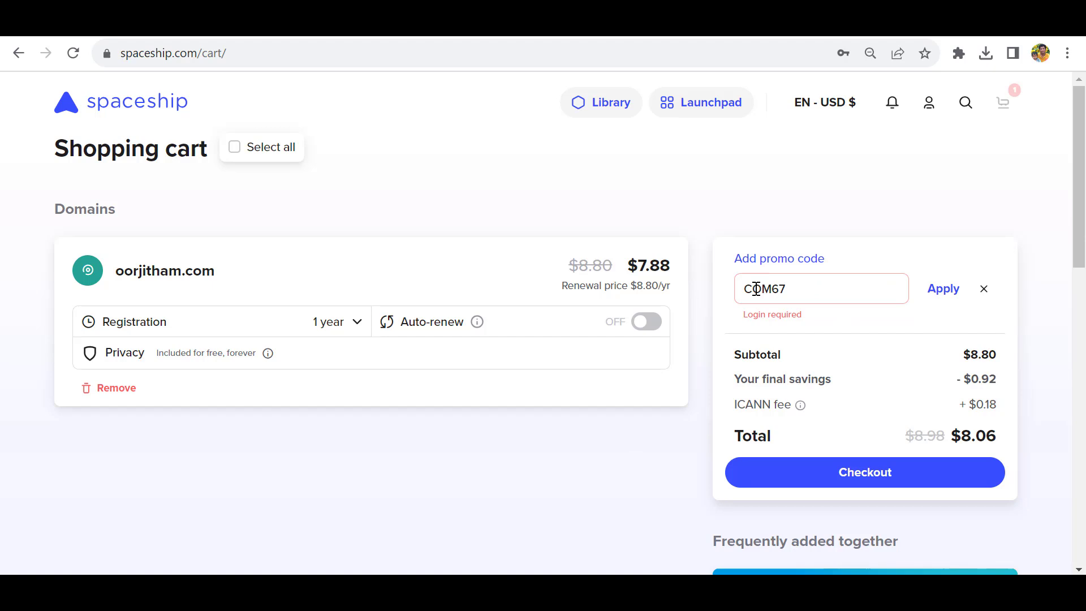
left_click(944, 292)
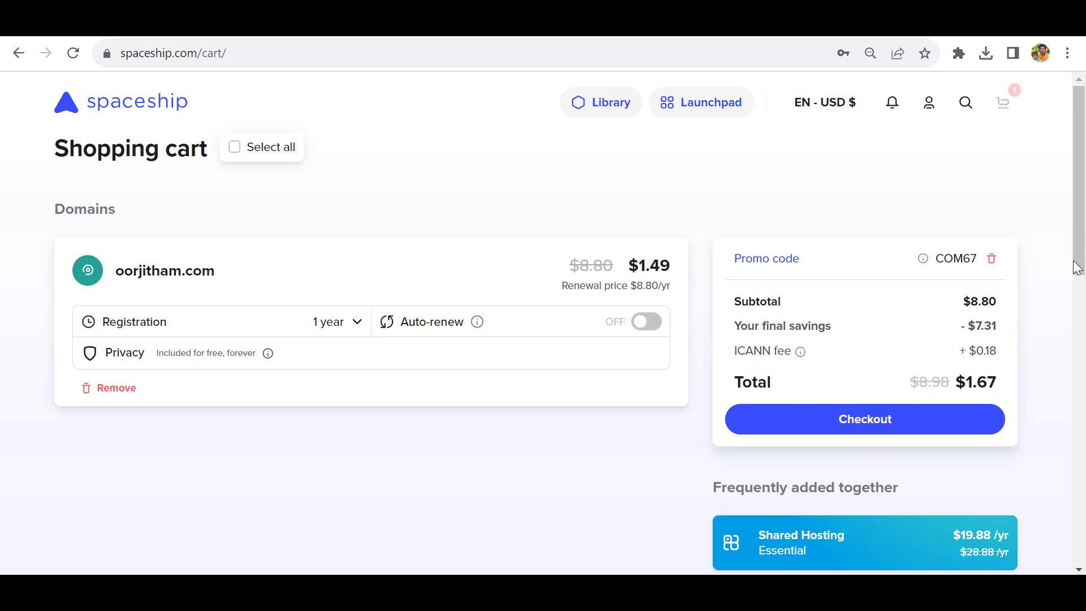
scroll(1077, 267, "down", 1)
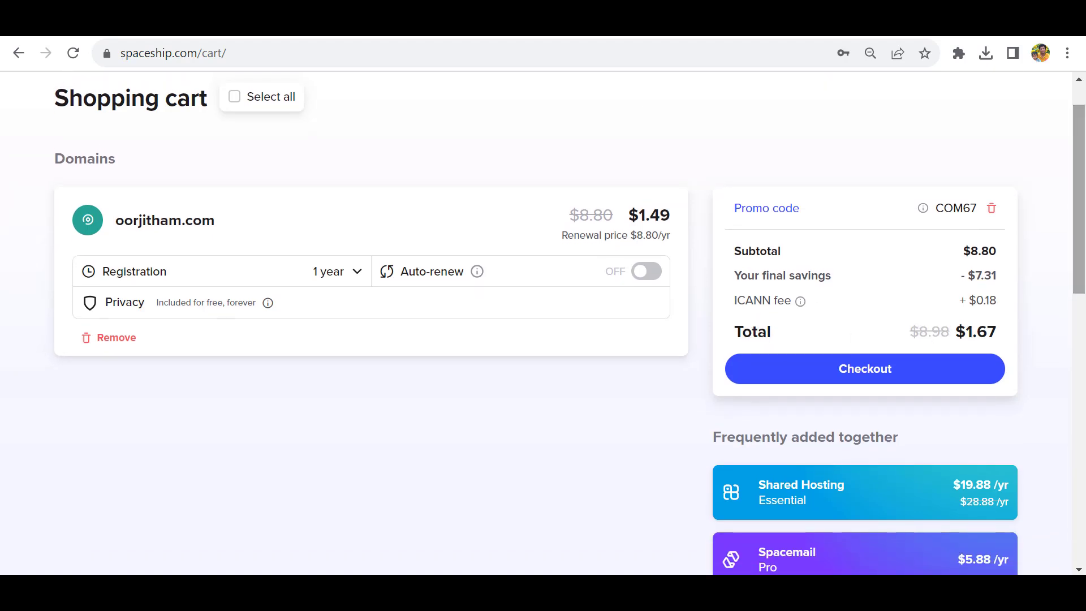
- Add a PayPal account as the payment method and attempt payment, which flags missing domain contacts
left_click(841, 371)
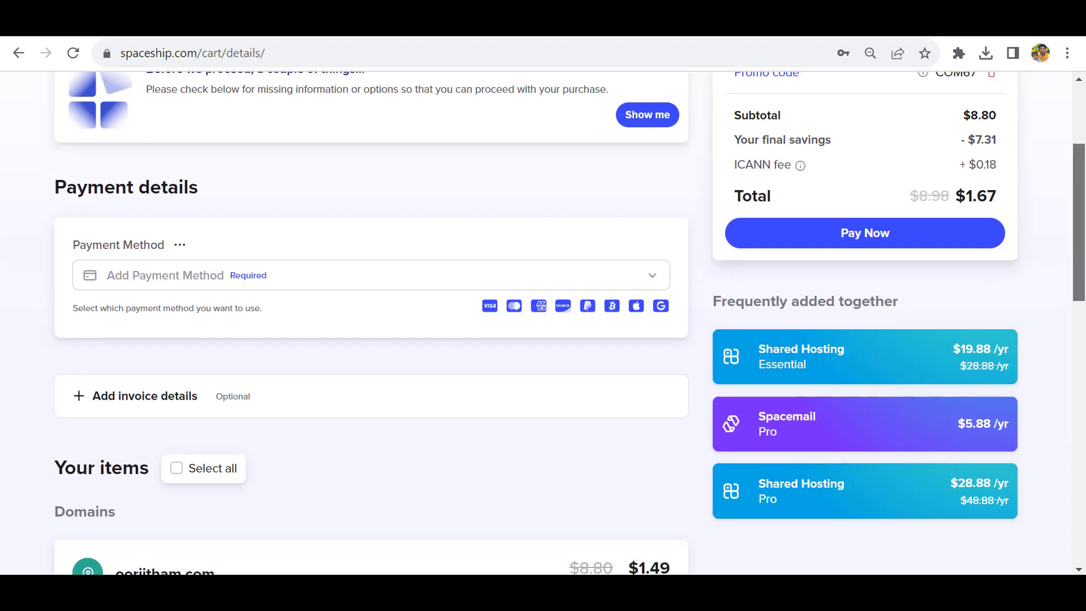
scroll(773, 266, "down", 1)
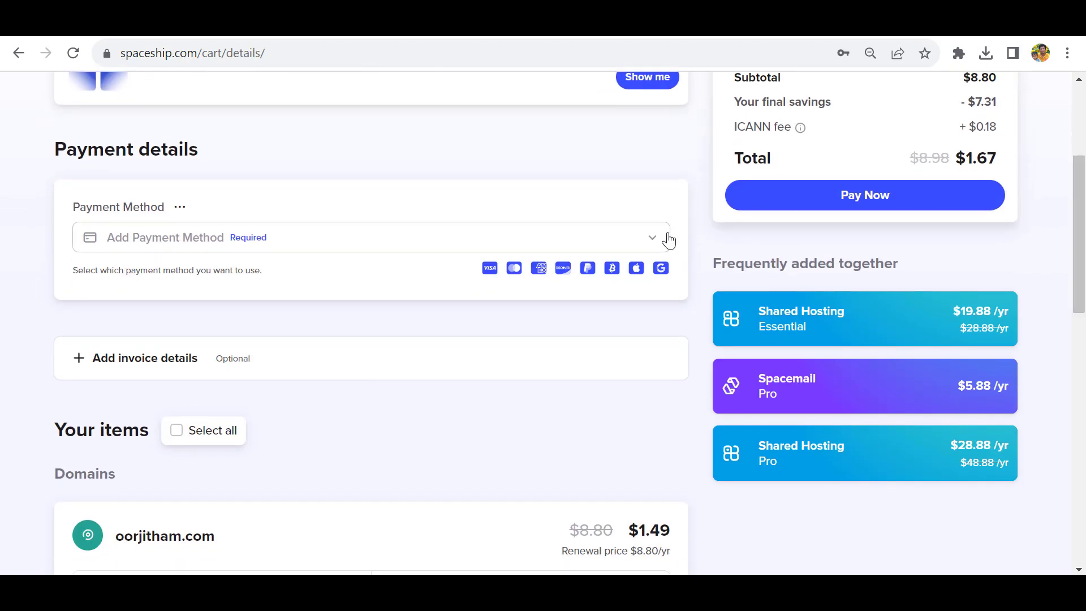
left_click(648, 240)
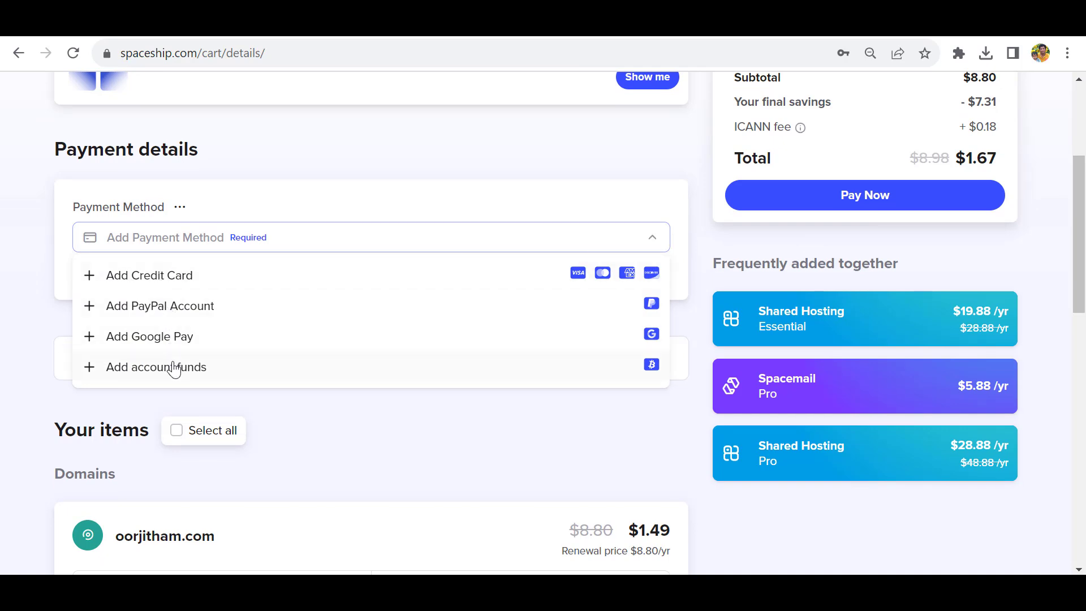
left_click(172, 308)
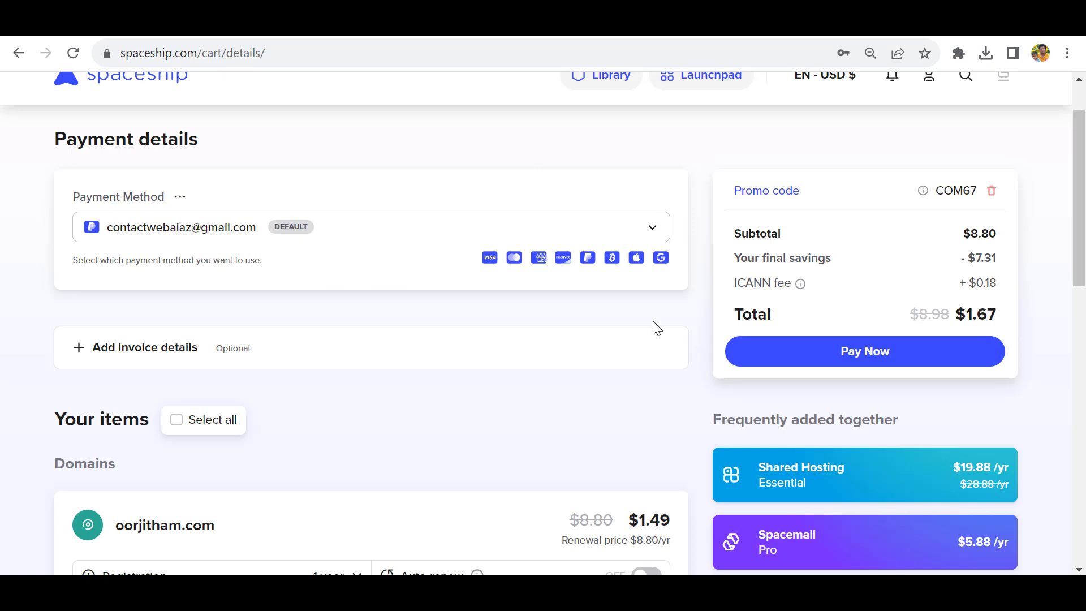
left_click(805, 350)
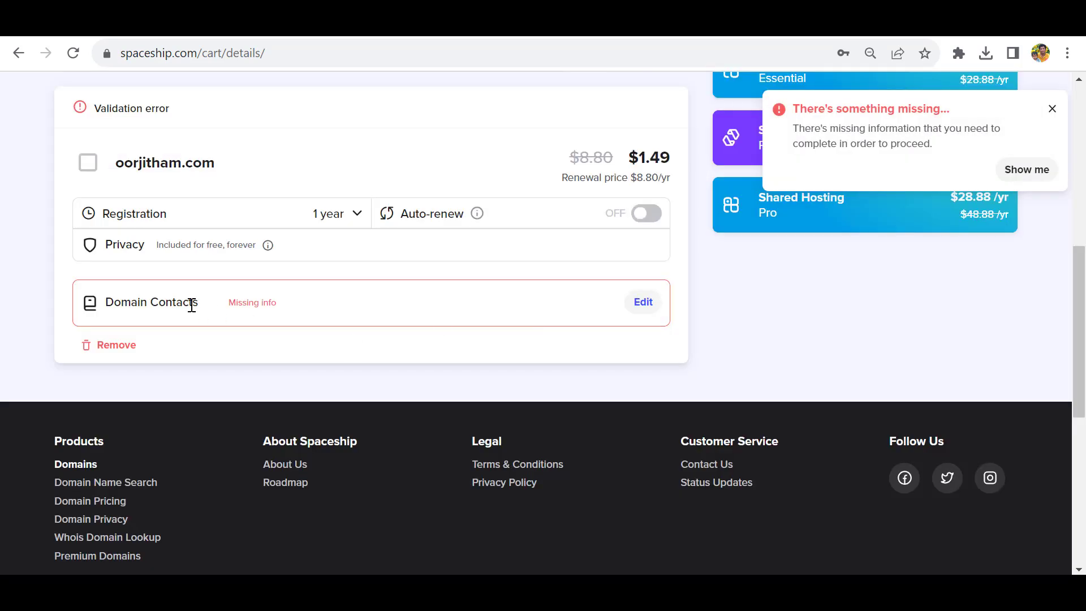
- Apply the saved registrant address as contact for all domains and pay $1.67 for oorjitham.com
left_click(638, 304)
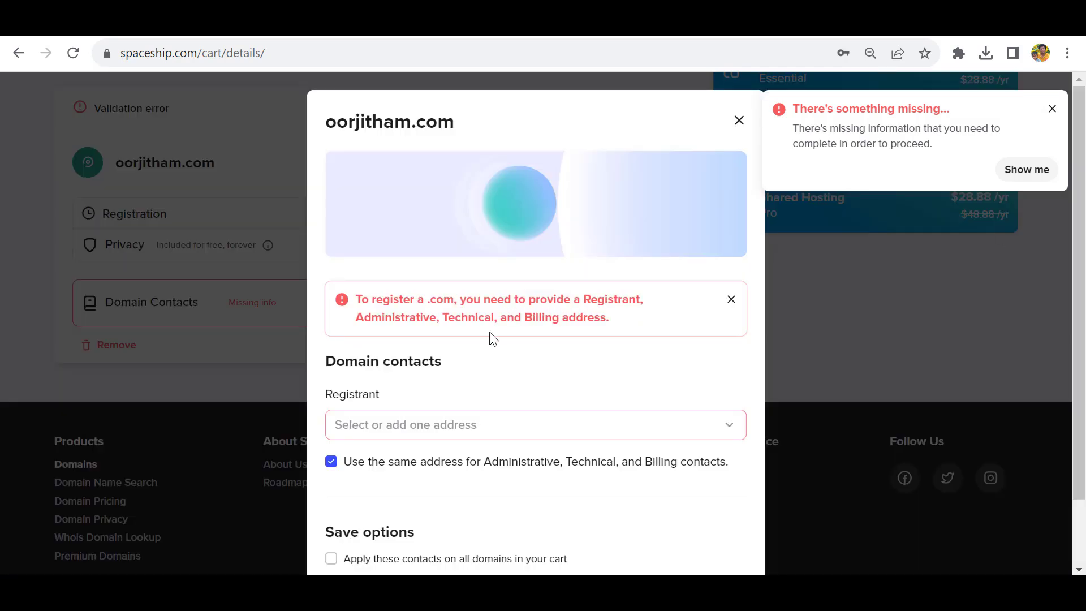
left_click(718, 433)
triple_click(718, 433)
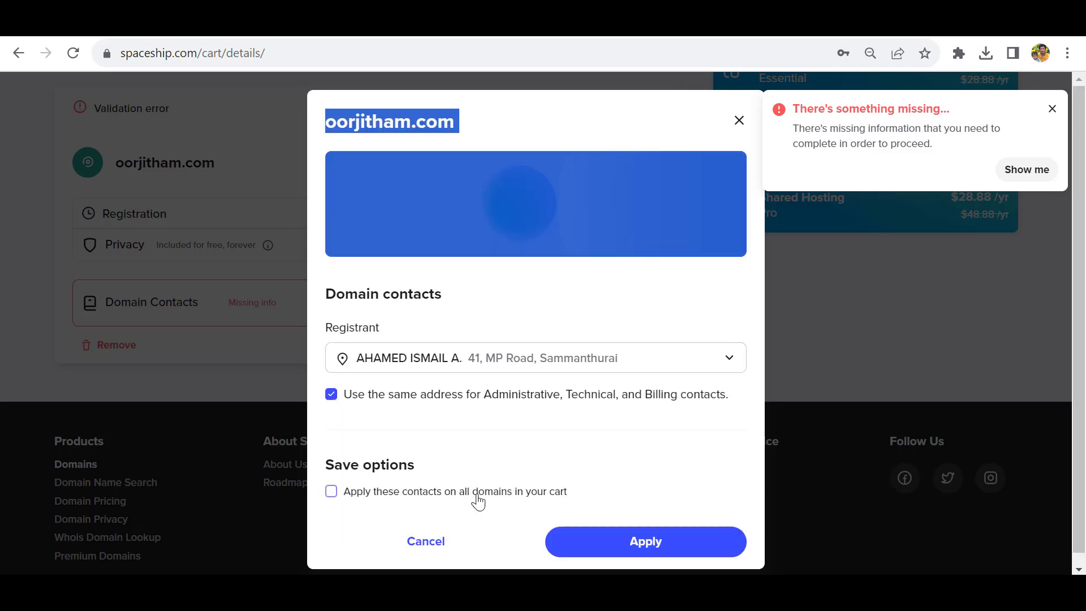
left_click(332, 492)
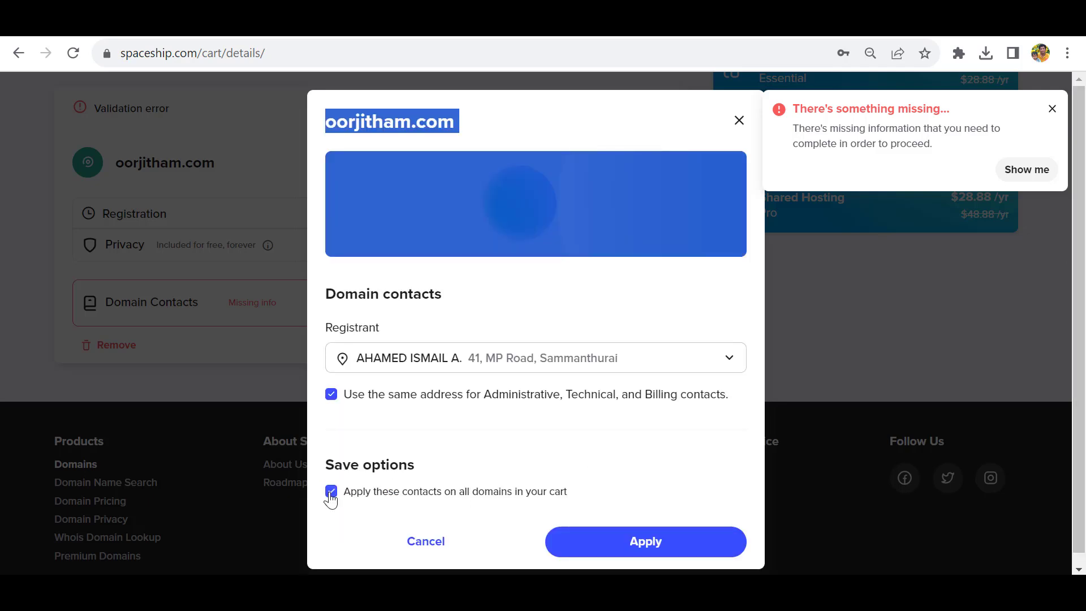
left_click(604, 544)
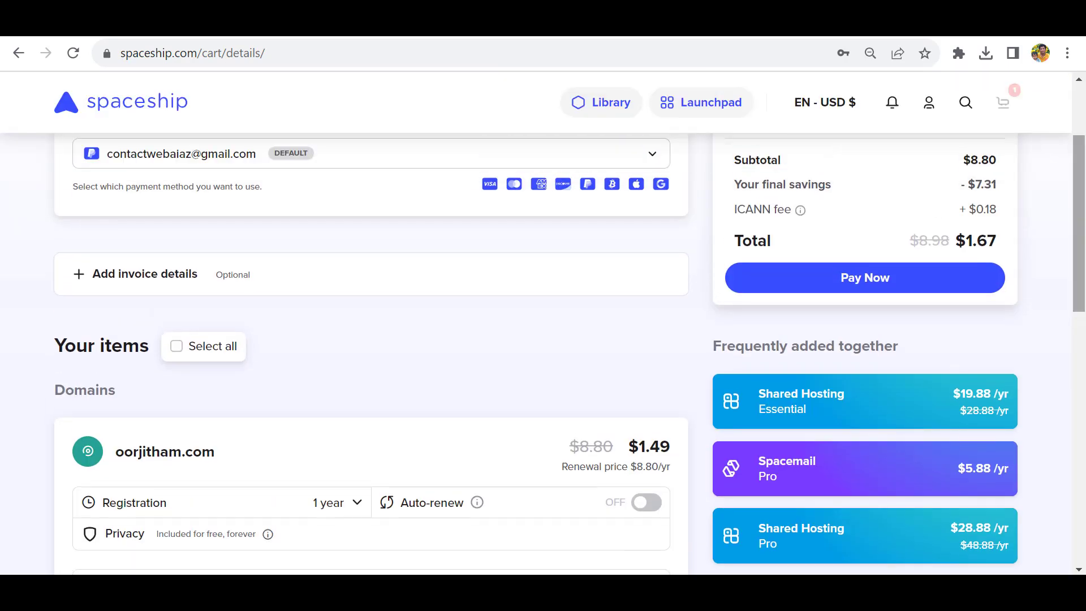
left_click(859, 277)
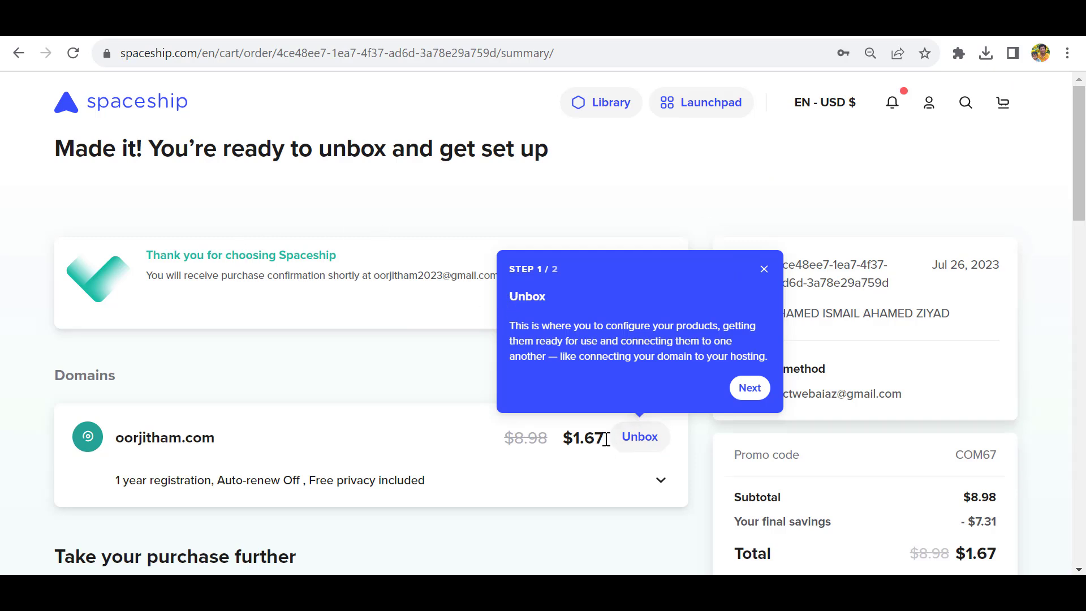
- Dismiss the tour tip and start unboxing oorjitham.com, skipping the introduction
left_click(749, 388)
scroll(848, 461, "down", 2)
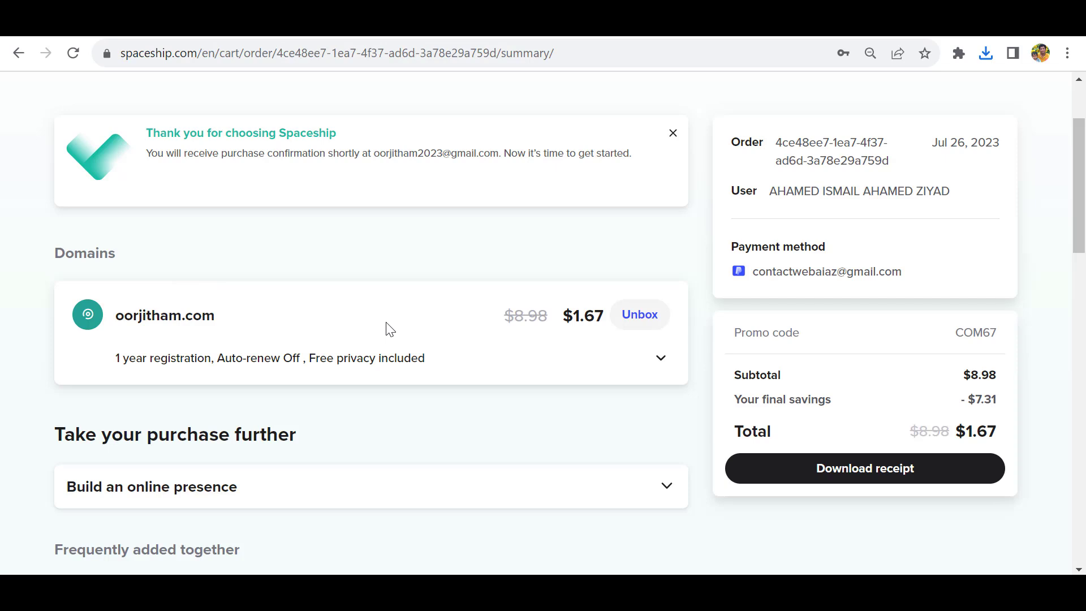
left_click(635, 318)
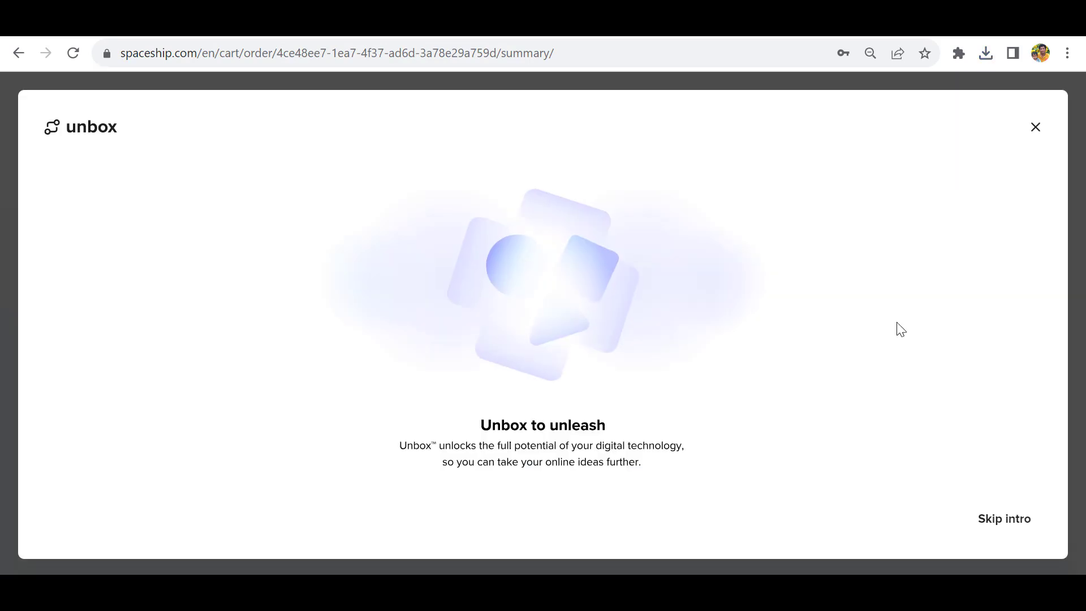
left_click(1002, 520)
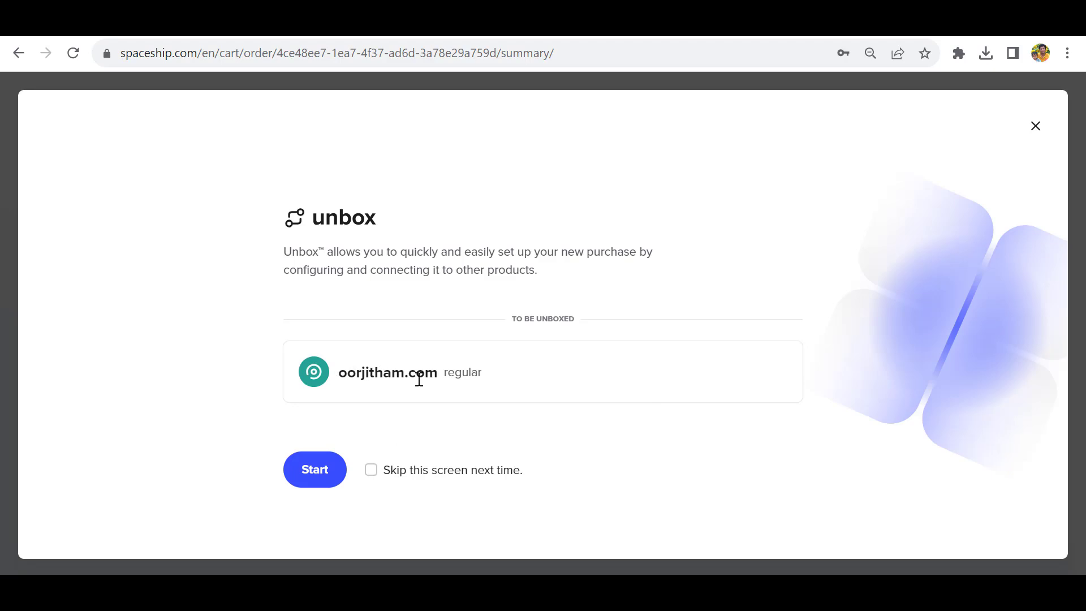
- Start the Unbox setup, select the Custom Nameservers option, and continue to the nameserver form
left_click(315, 477)
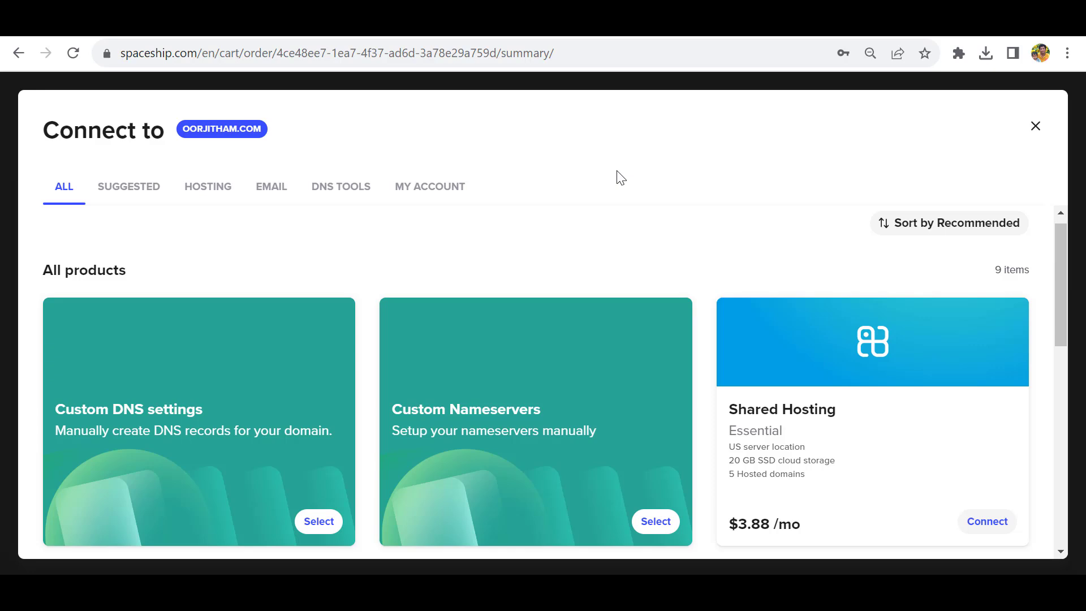
left_click(658, 522)
scroll(865, 416, "down", 3)
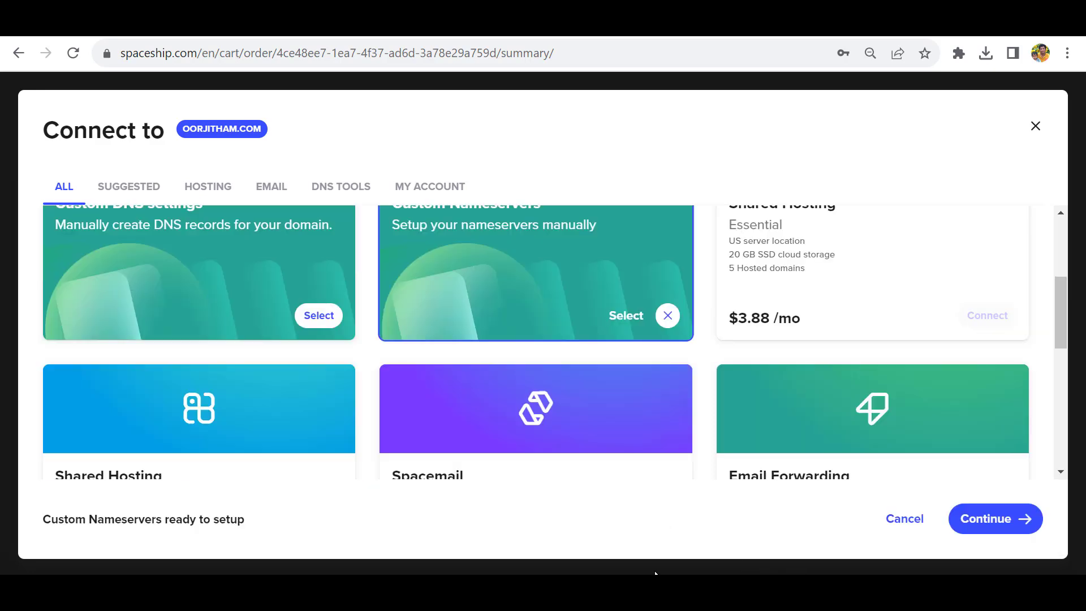
left_click(989, 524)
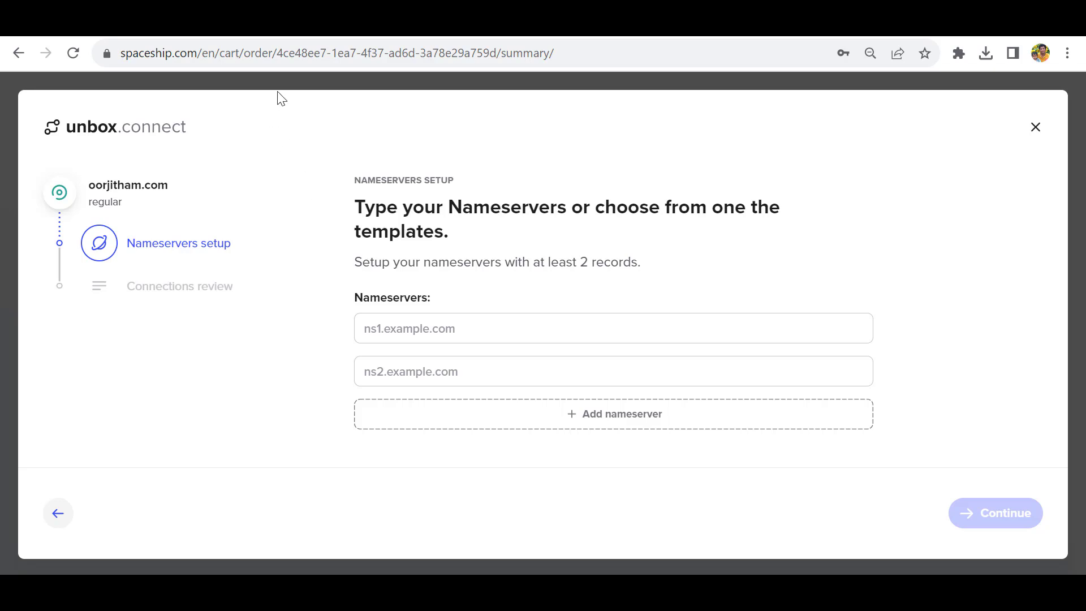
- Copy da300a.trouble-free.net from the InterServer page into the first nameserver field
left_click(113, 17)
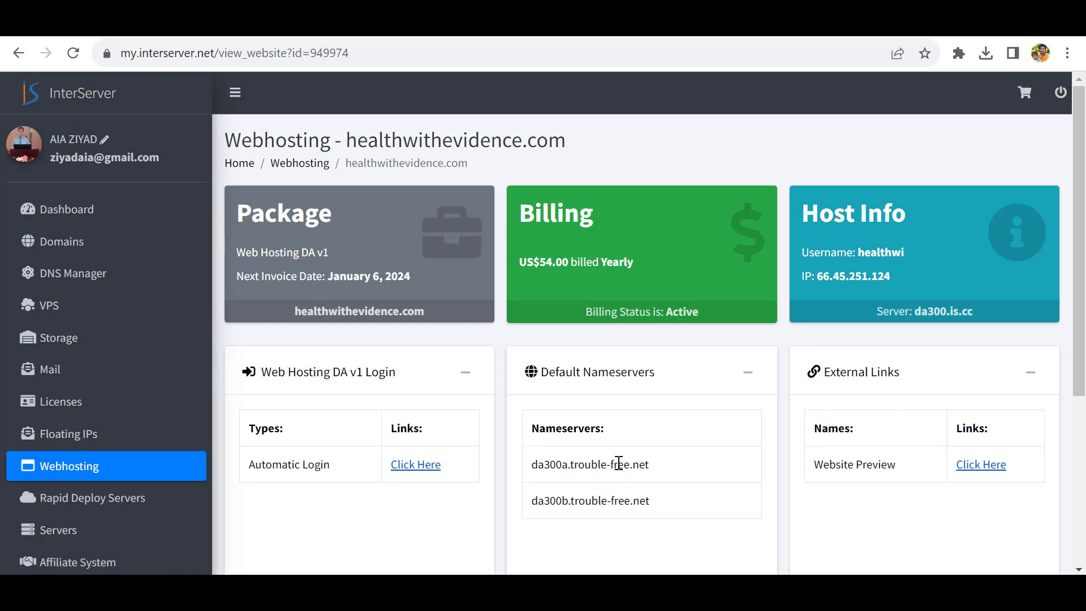
left_click_drag(651, 470, 528, 466)
key("ctrl+c")
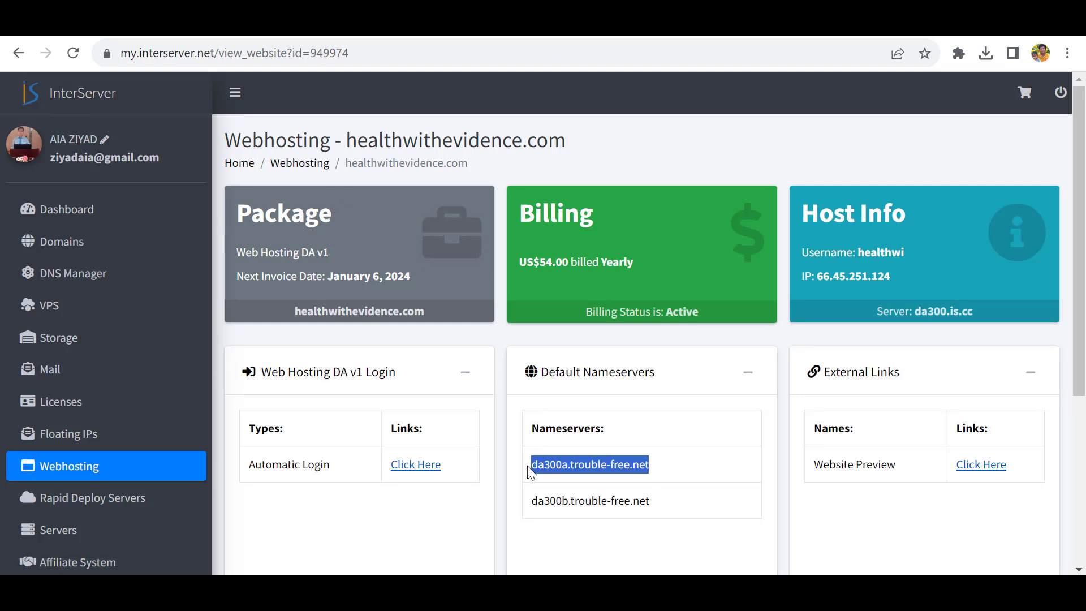
key("ctrl+Tab")
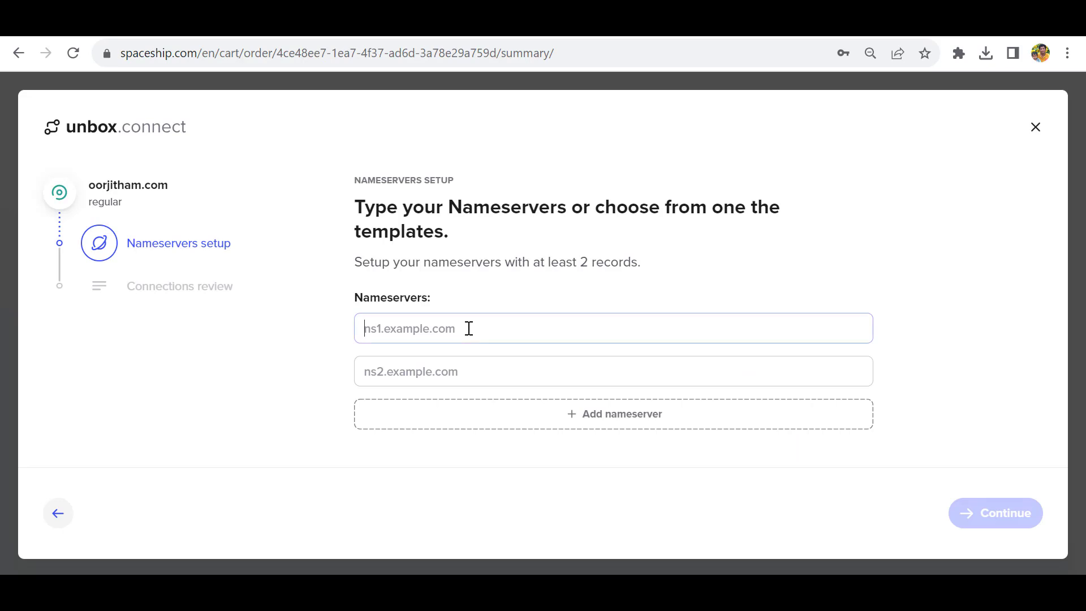
key("ctrl+v")
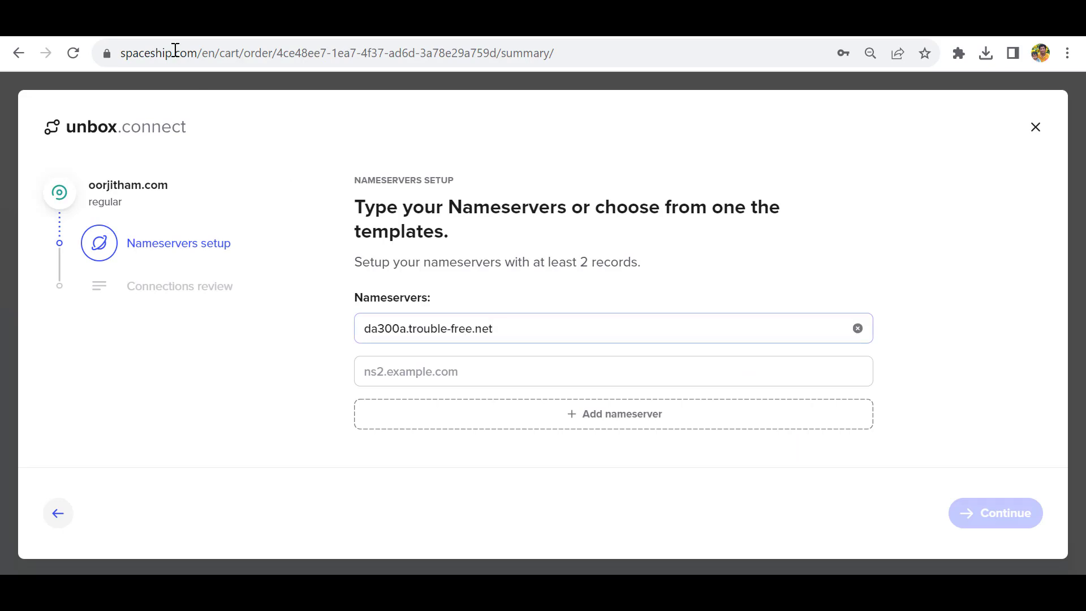
- Copy da300b.trouble-free.net from the InterServer page into the second nameserver field
key("ctrl+Tab")
left_click_drag(655, 511, 534, 500)
key("ctrl+c")
key("ctrl+Tab")
left_click(437, 373)
key("ctrl+v")
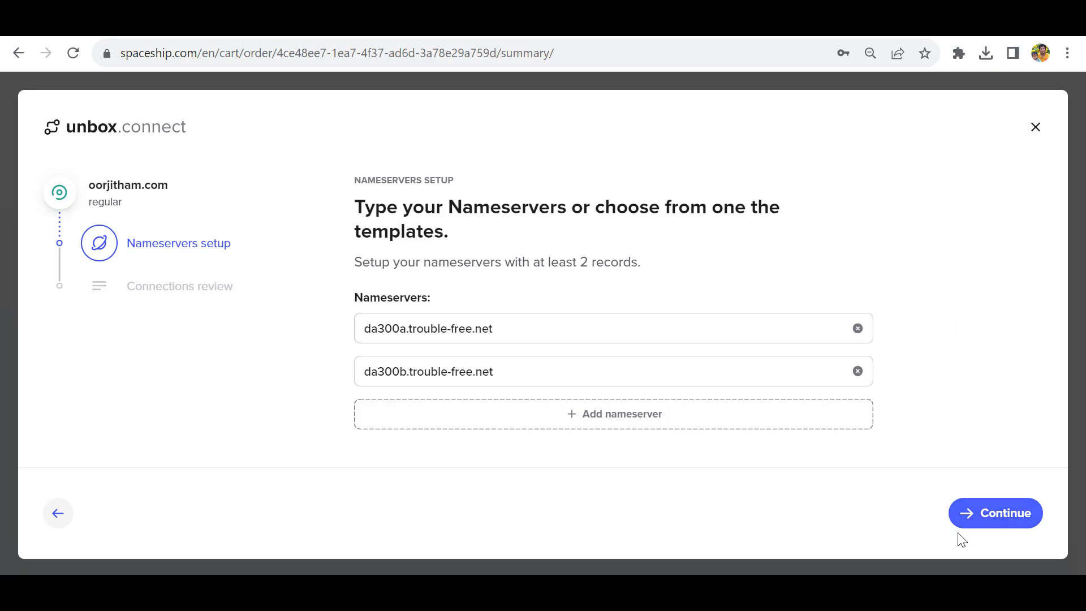
- Complete Spaceship's custom nameserver Unbox for oorjitham.com, then open healthwithevidence.com Web Hosting in InterServer
left_click(984, 521)
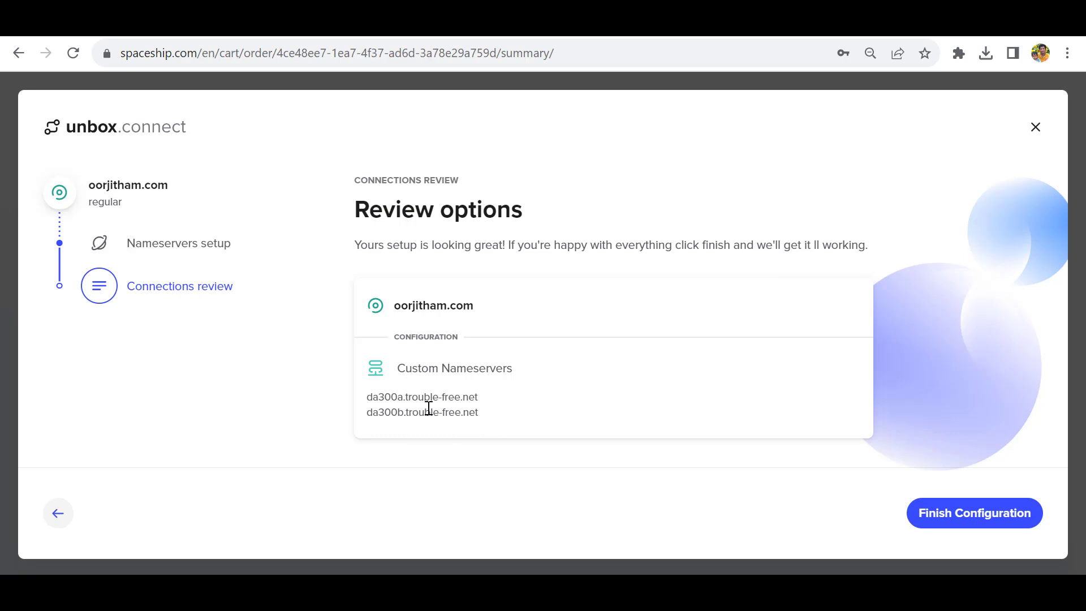
left_click(934, 521)
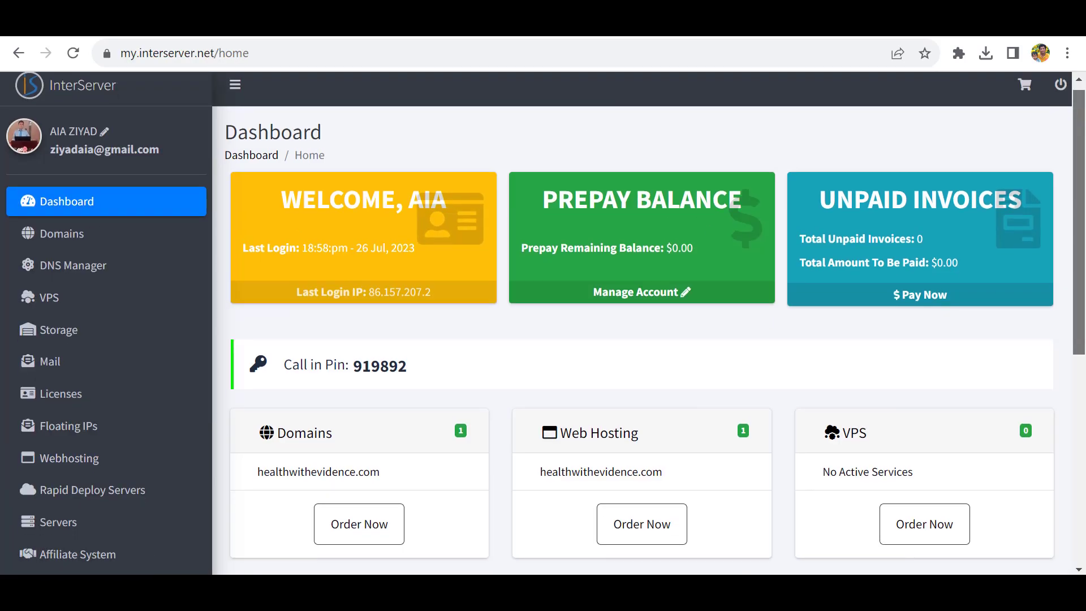
scroll(642, 321, "down", 1)
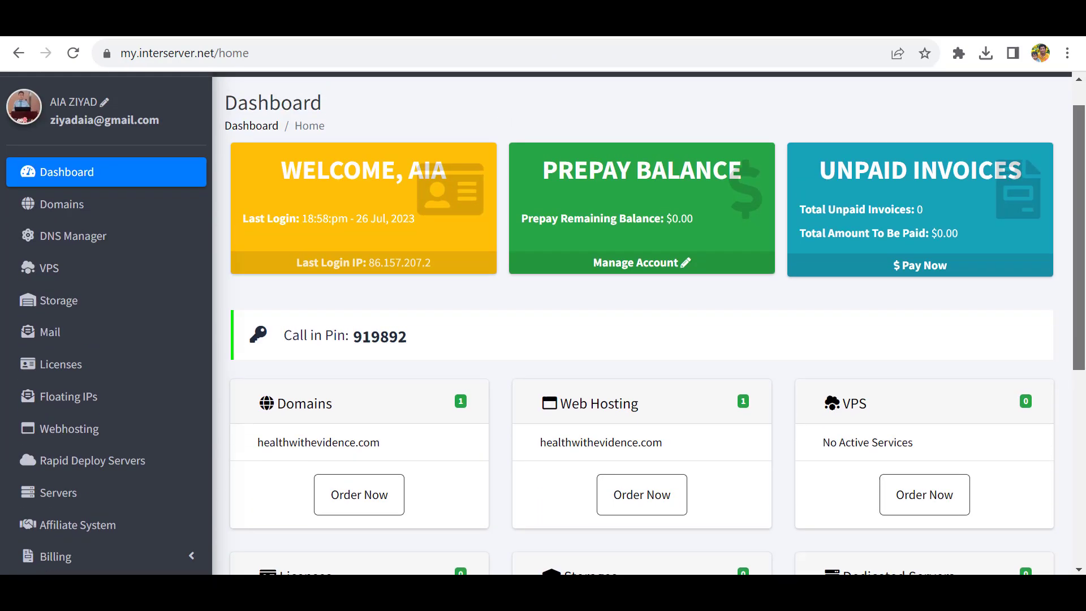
scroll(742, 356, "down", 1)
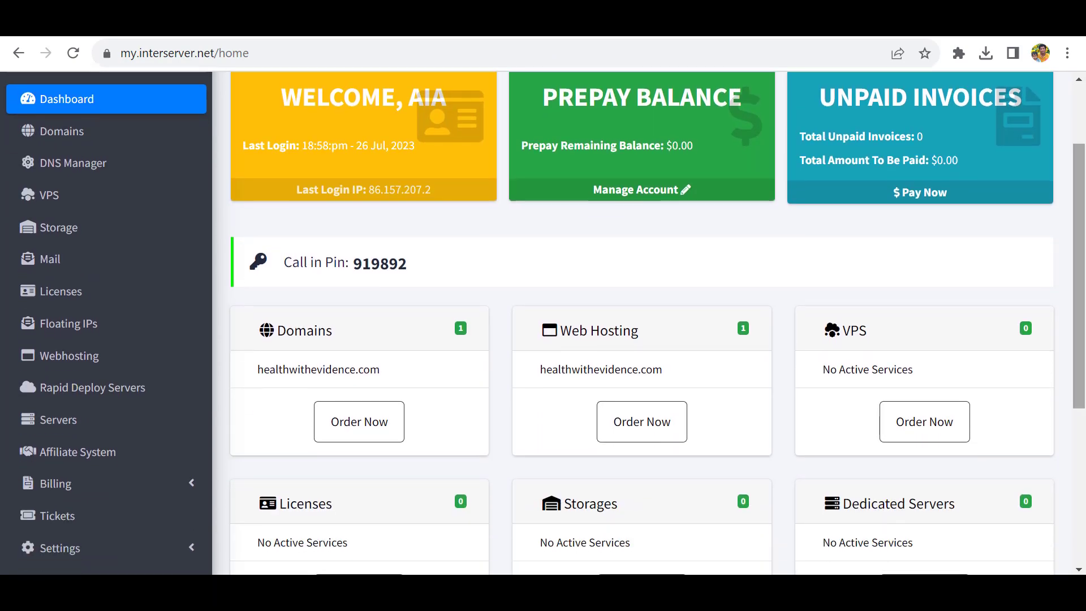
left_click(601, 374)
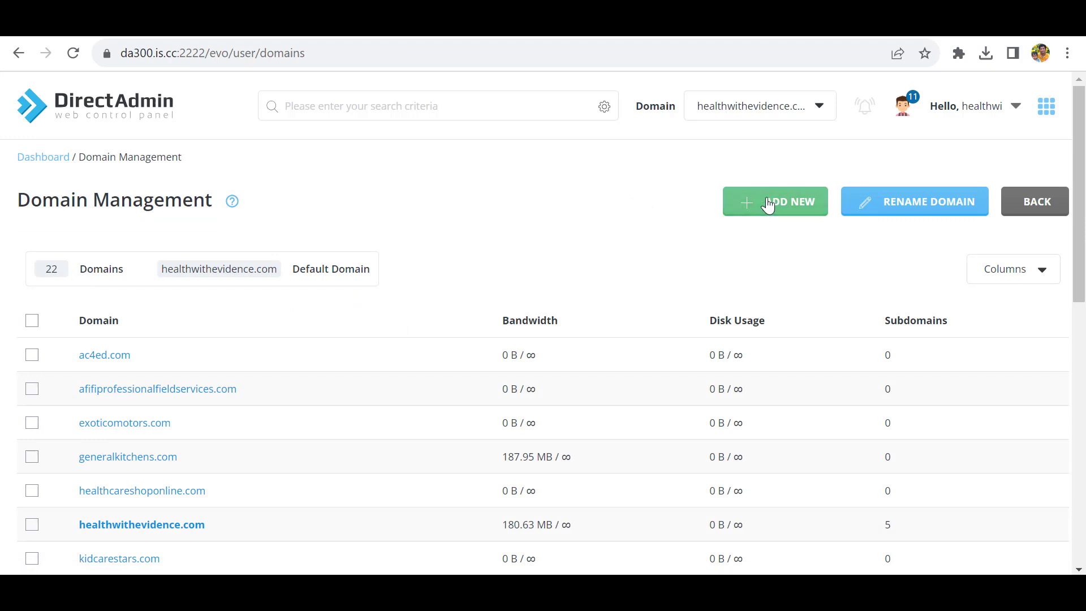
- Create oorjitham.com as a new domain in DirectAdmin's Domain Management
left_click(768, 205)
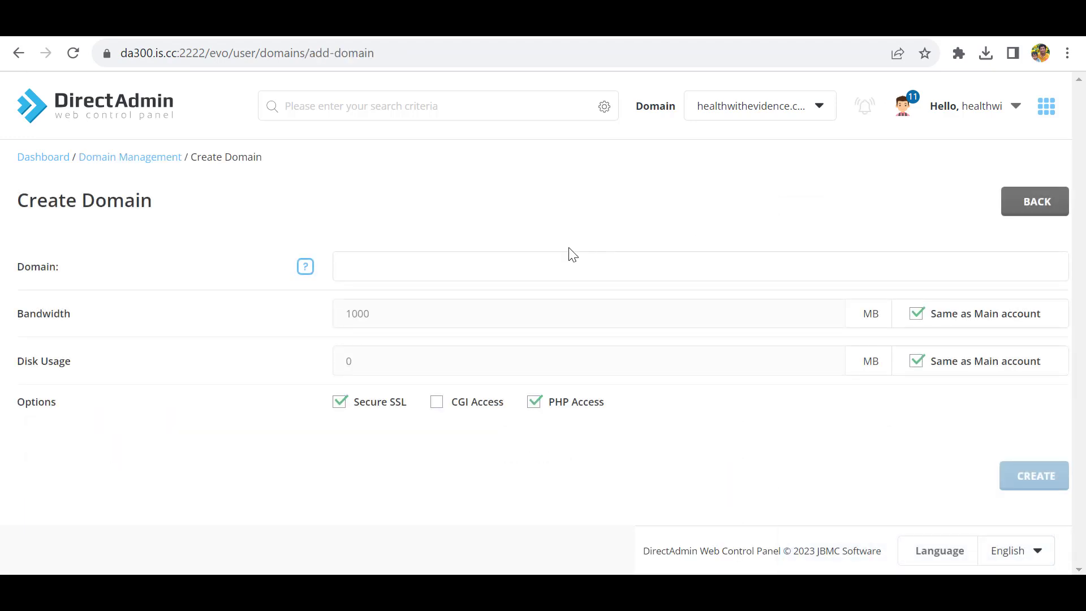
left_click(511, 257)
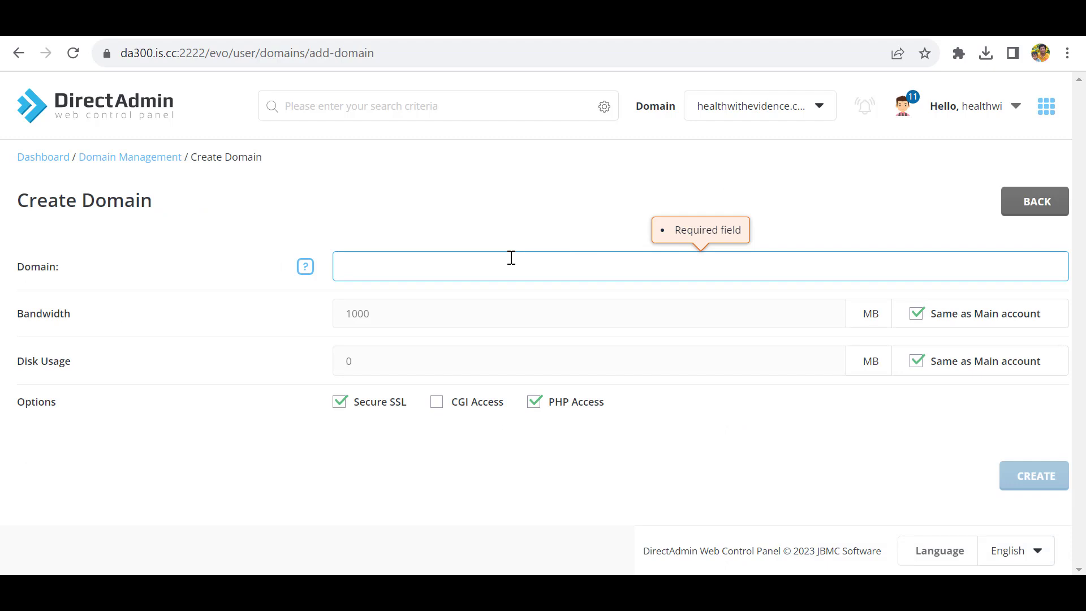
key("ctrl+v")
left_click(1021, 480)
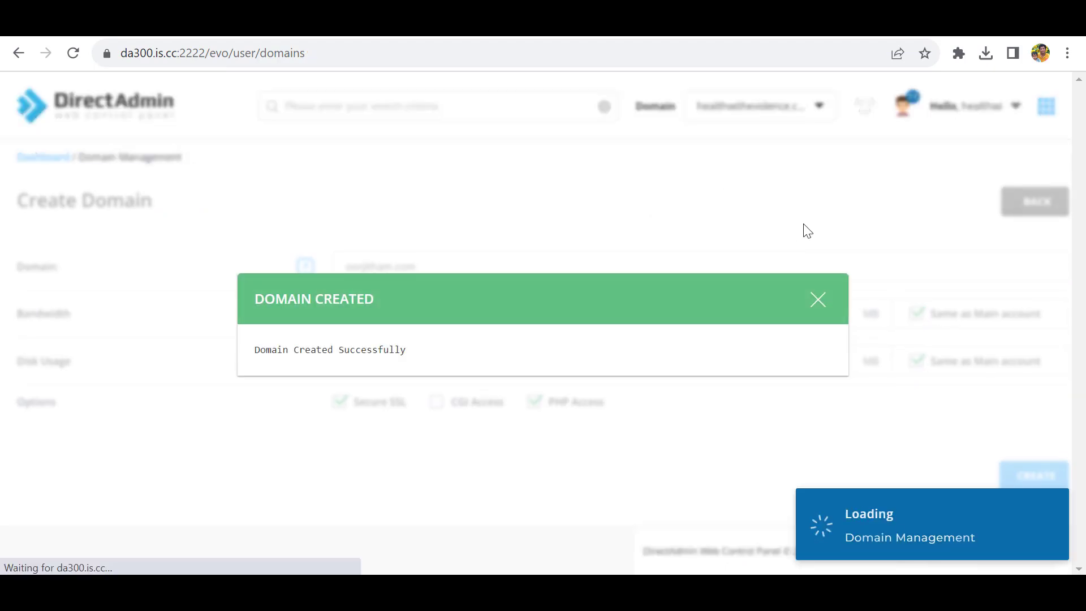
- Open the oorjitham.com entry from the DirectAdmin domain list
scroll(541, 259, "down", 6)
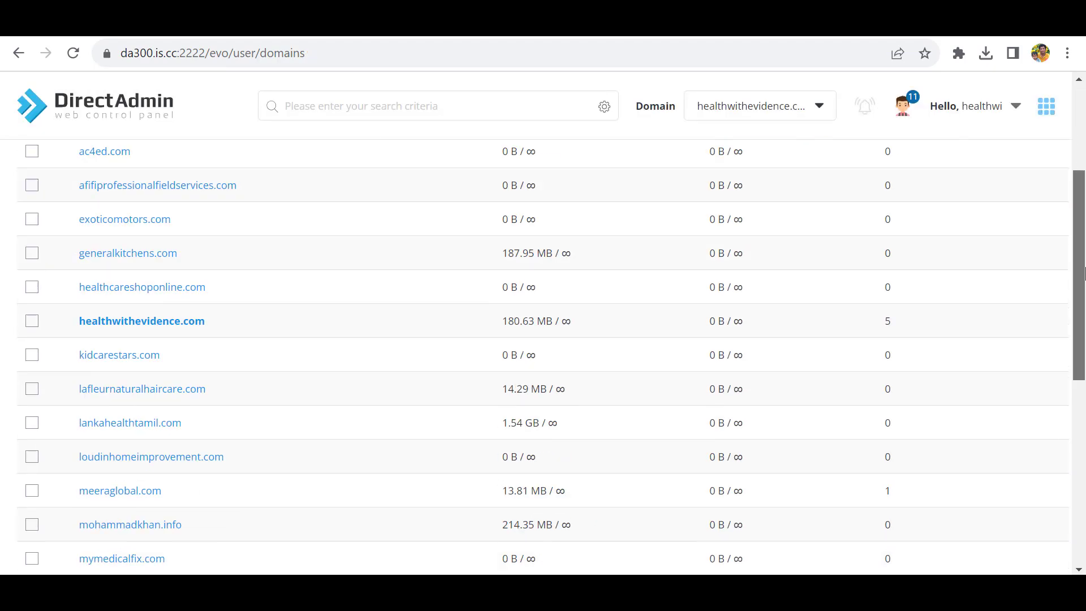
scroll(138, 289, "down", 3)
left_click(135, 282)
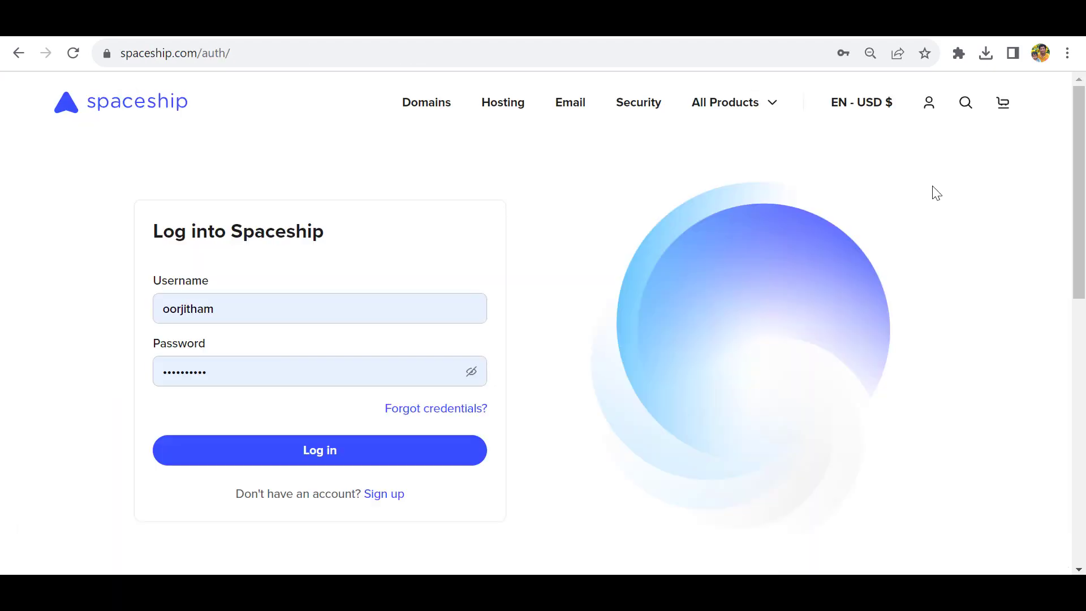
- Log into Spaceship and view the Launchpad's Products and tools section
left_click(306, 453)
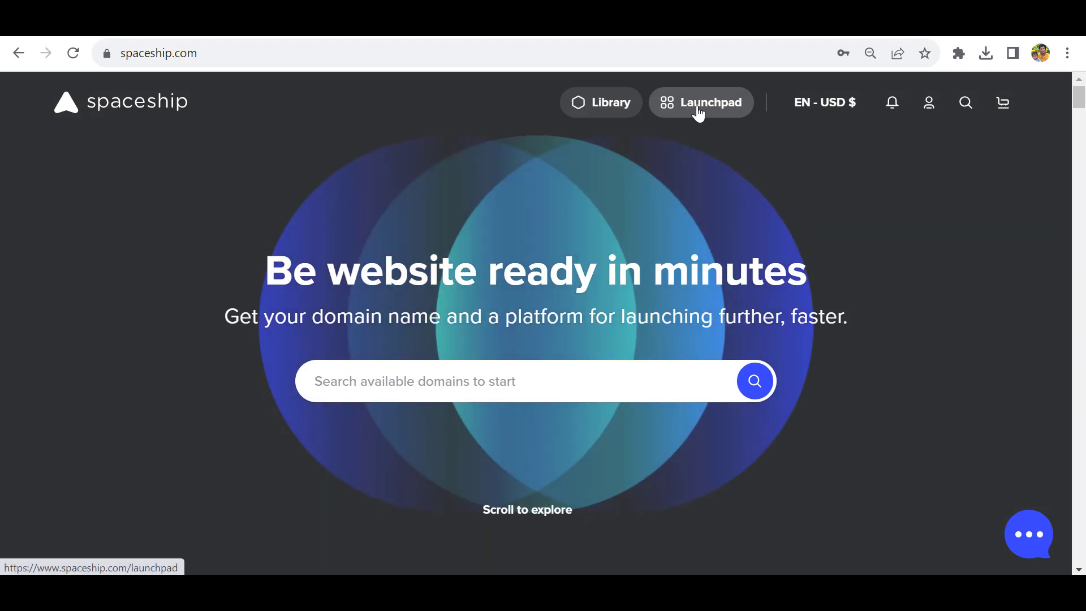
left_click(696, 110)
scroll(776, 273, "down", 12)
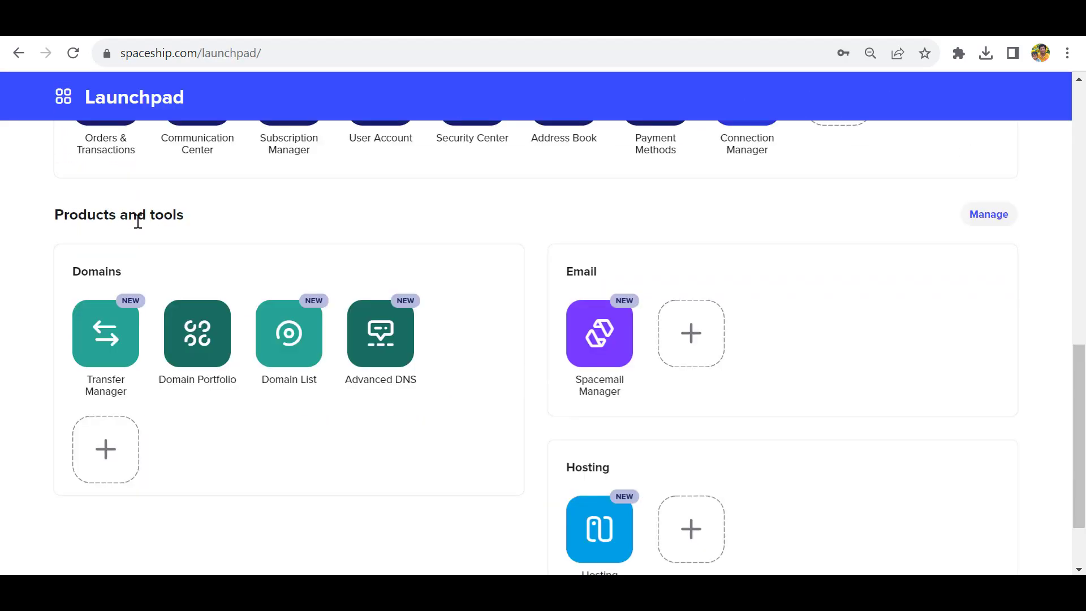
mouse_move(184, 339)
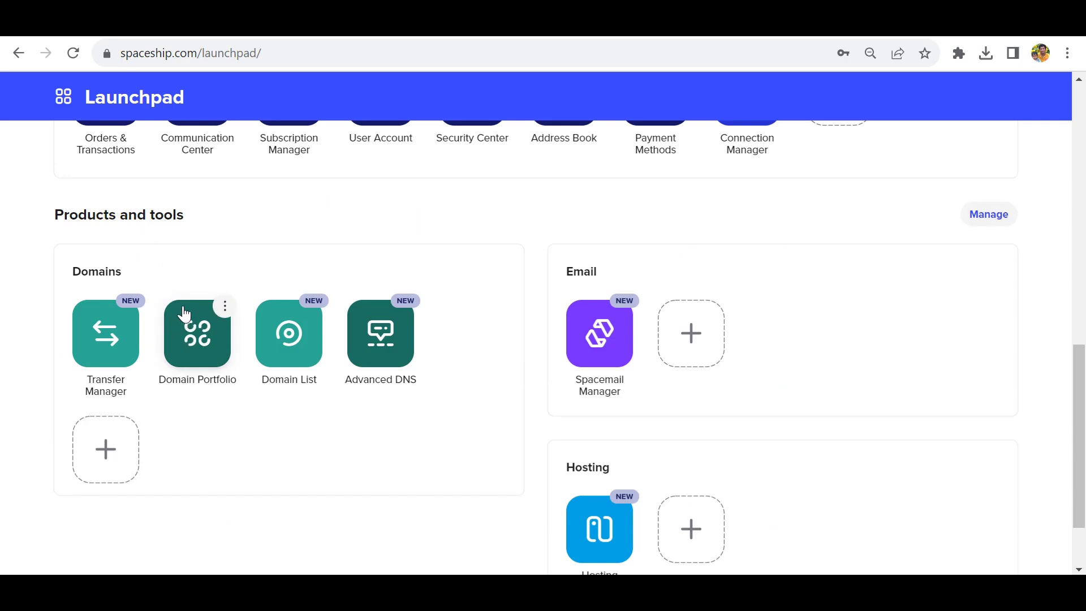
- Select oorjitham.com in Domain Portfolio and open Change nameservers (1) from Bulk actions
left_click(189, 324)
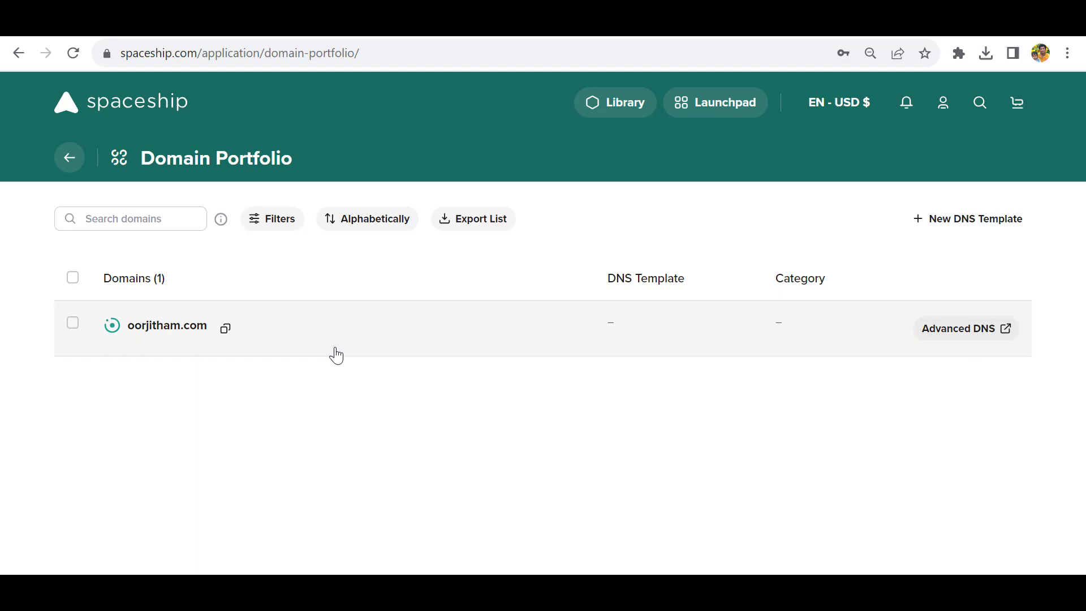
left_click(350, 343)
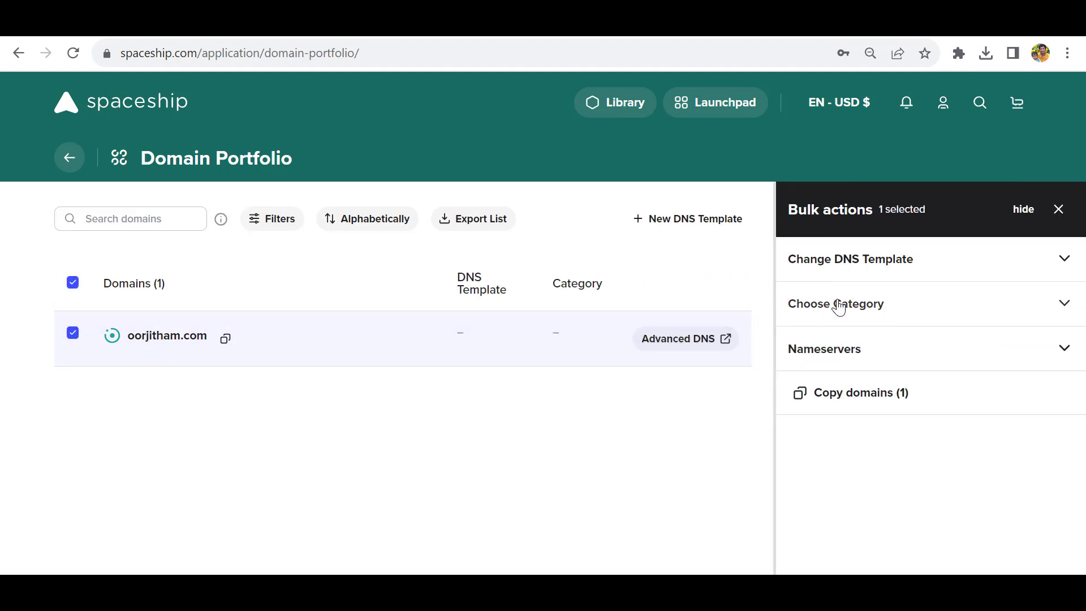
left_click(949, 256)
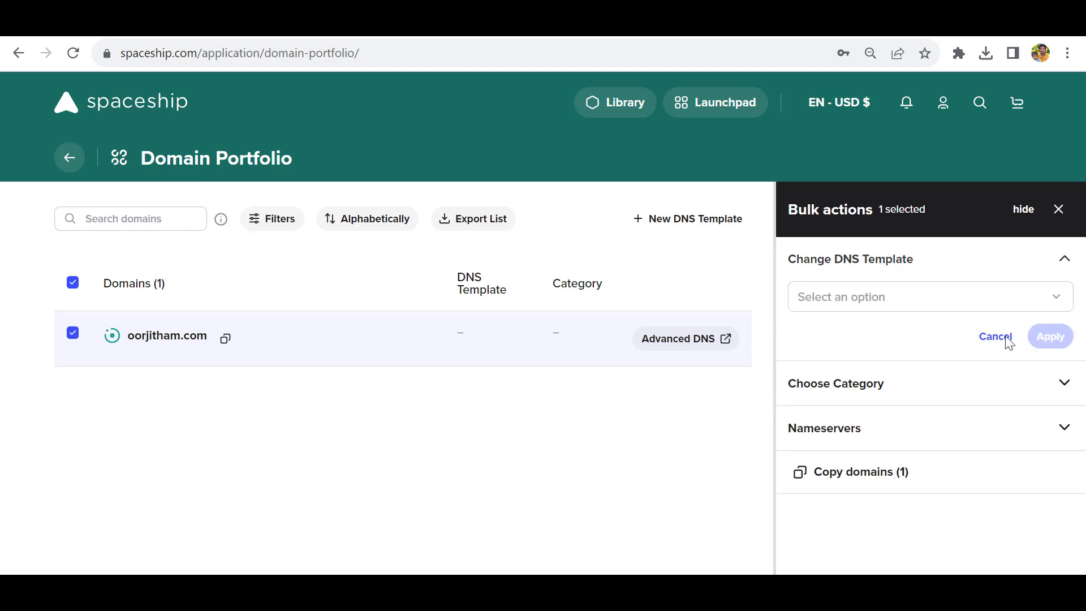
left_click(1061, 440)
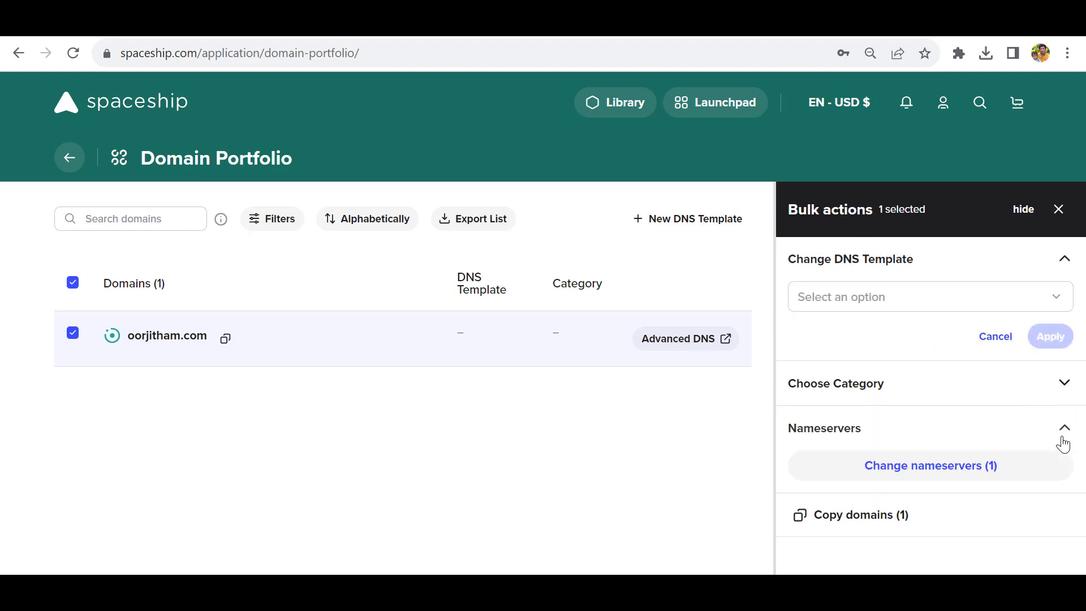
left_click(929, 476)
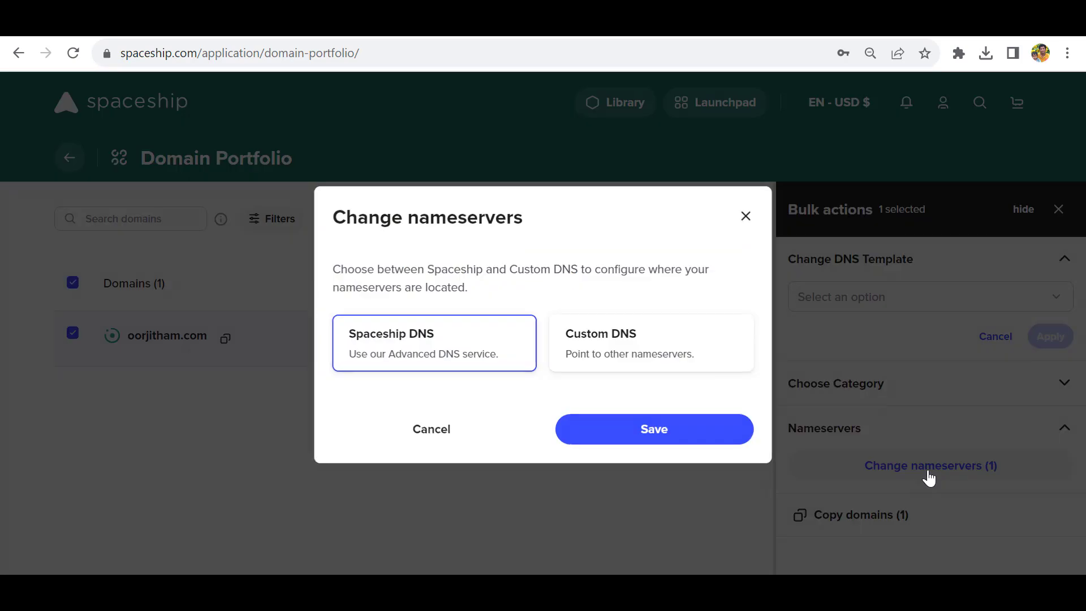